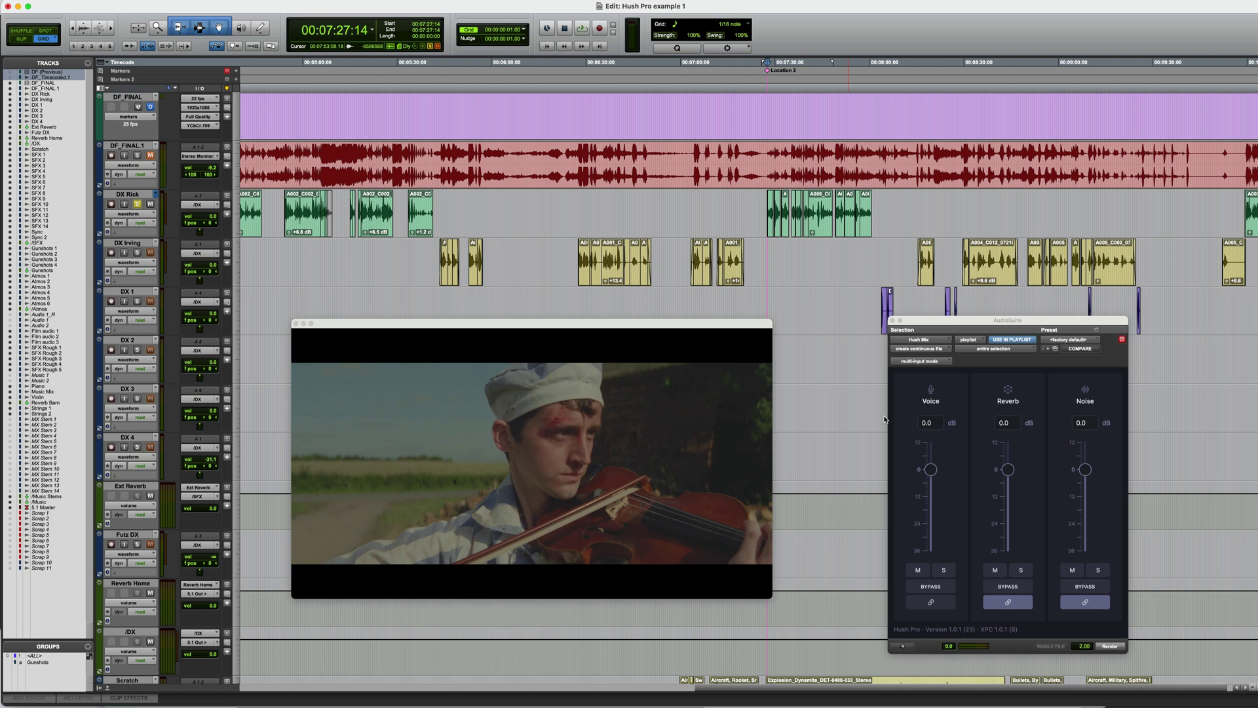
Play the dialogue passage, zoom in on the timeline, and select the first green DX Rick clip
{"action": "key", "text": "space"}
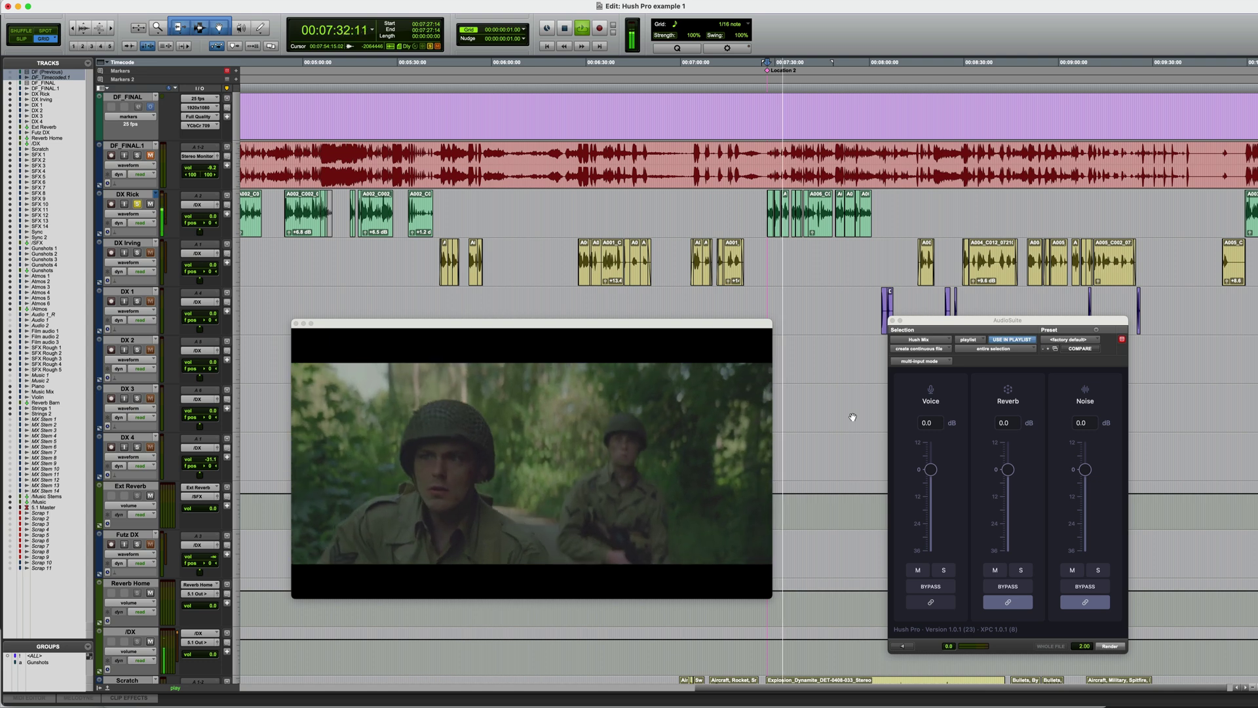
{"action": "key", "text": "super+bracketright"}
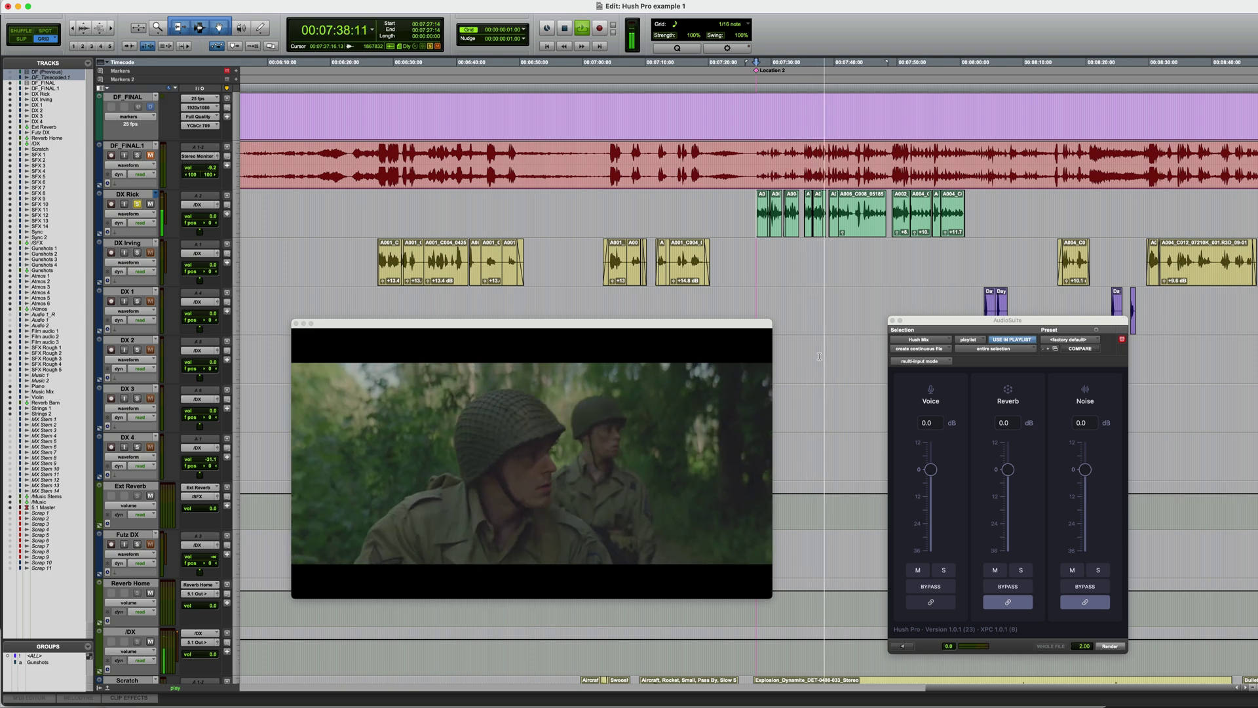
{"action": "key", "text": "space"}
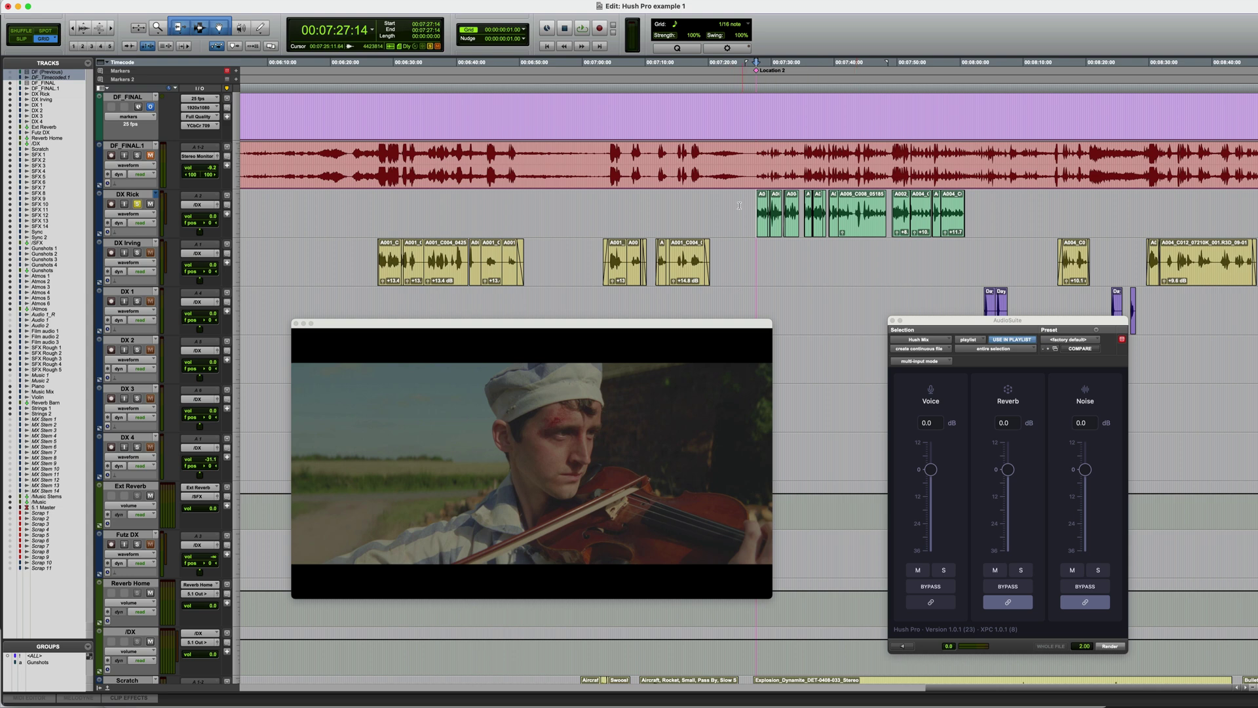
{"action": "left_click", "coordinate": [762, 228]}
Select all green DX Rick clips and start previewing them through Hush Pro
{"action": "left_click", "coordinate": [954, 227], "text": "shift"}
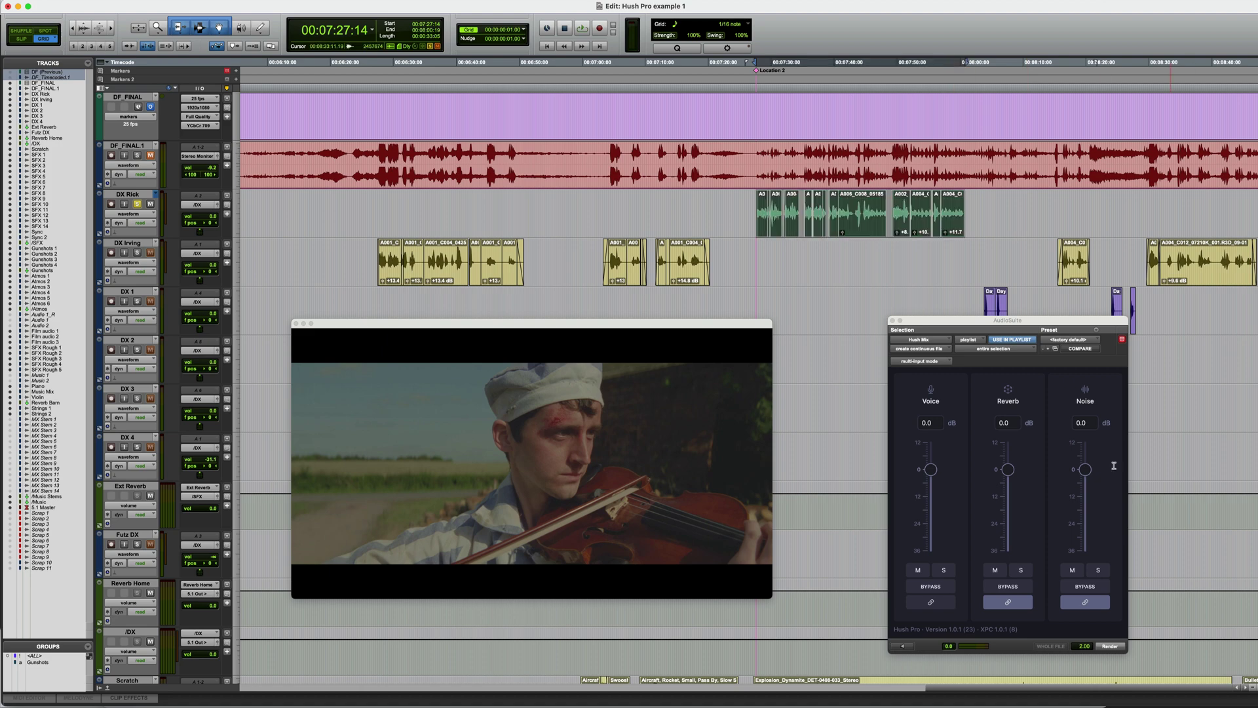
{"action": "left_click_drag", "start_coordinate": [968, 327], "coordinate": [886, 273]}
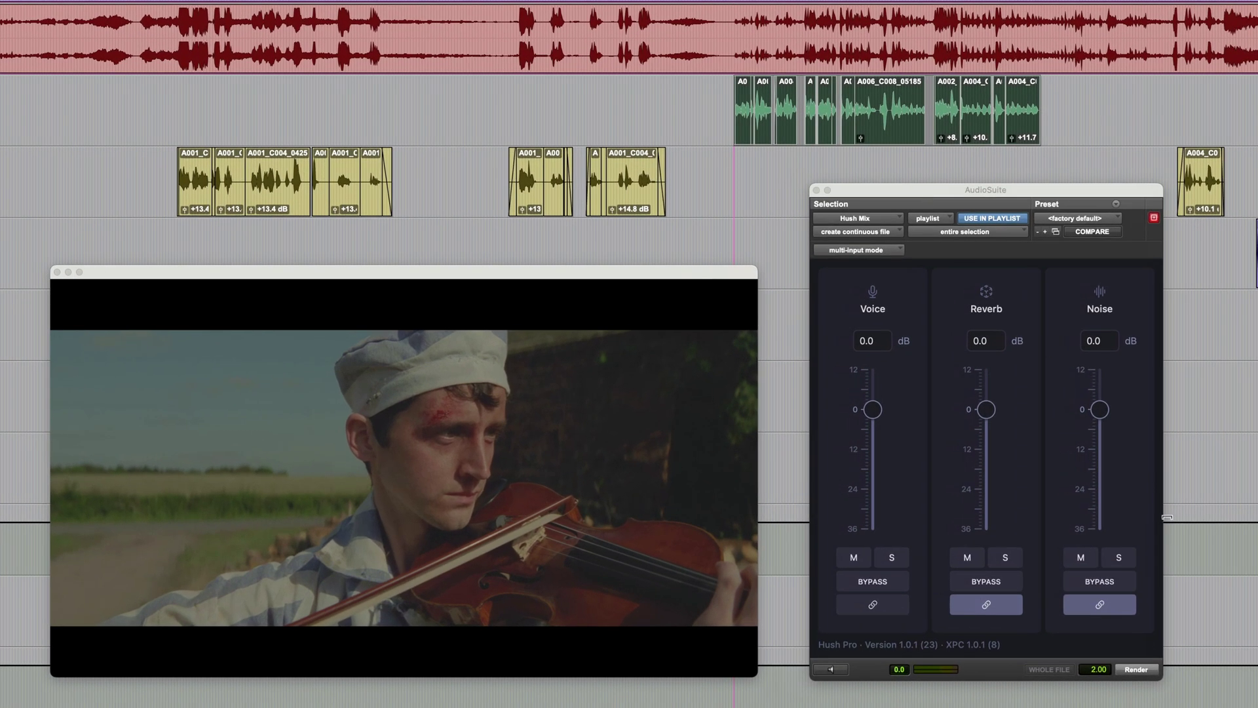
{"action": "left_click", "coordinate": [831, 669]}
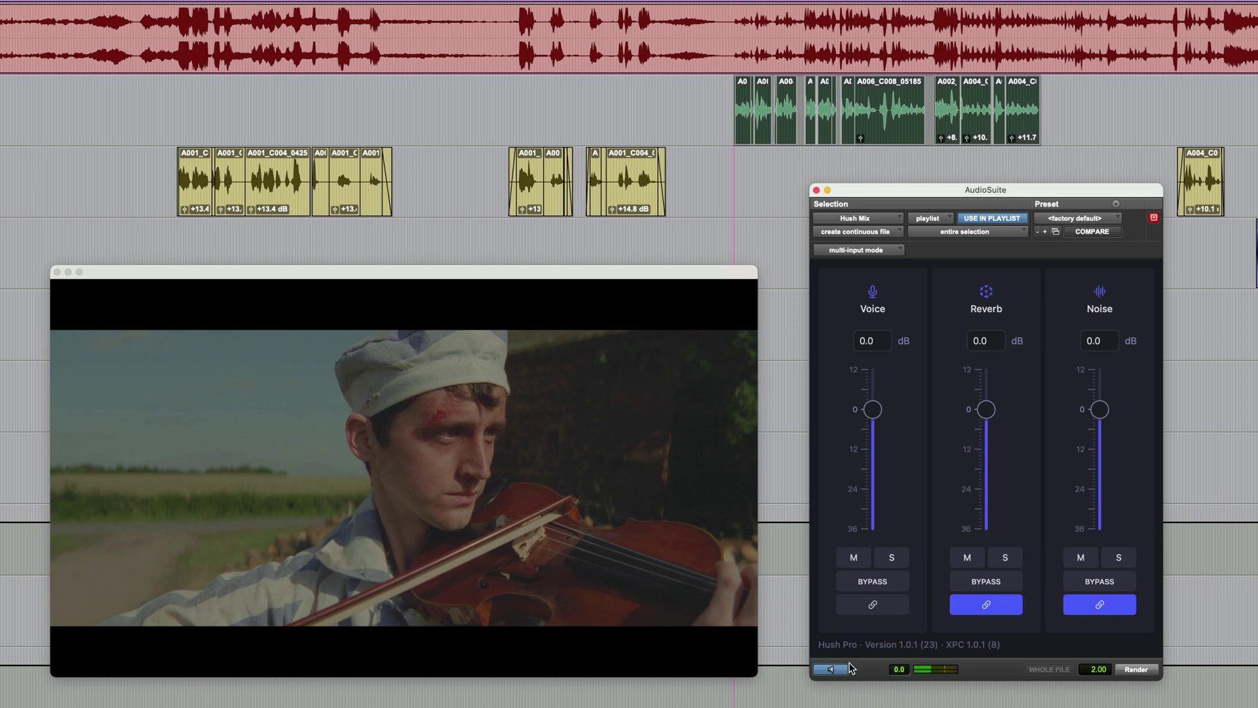
Solo Hush Pro's Voice, Reverb and Noise bands in turn, leaving none soloed
{"action": "left_click", "coordinate": [892, 559]}
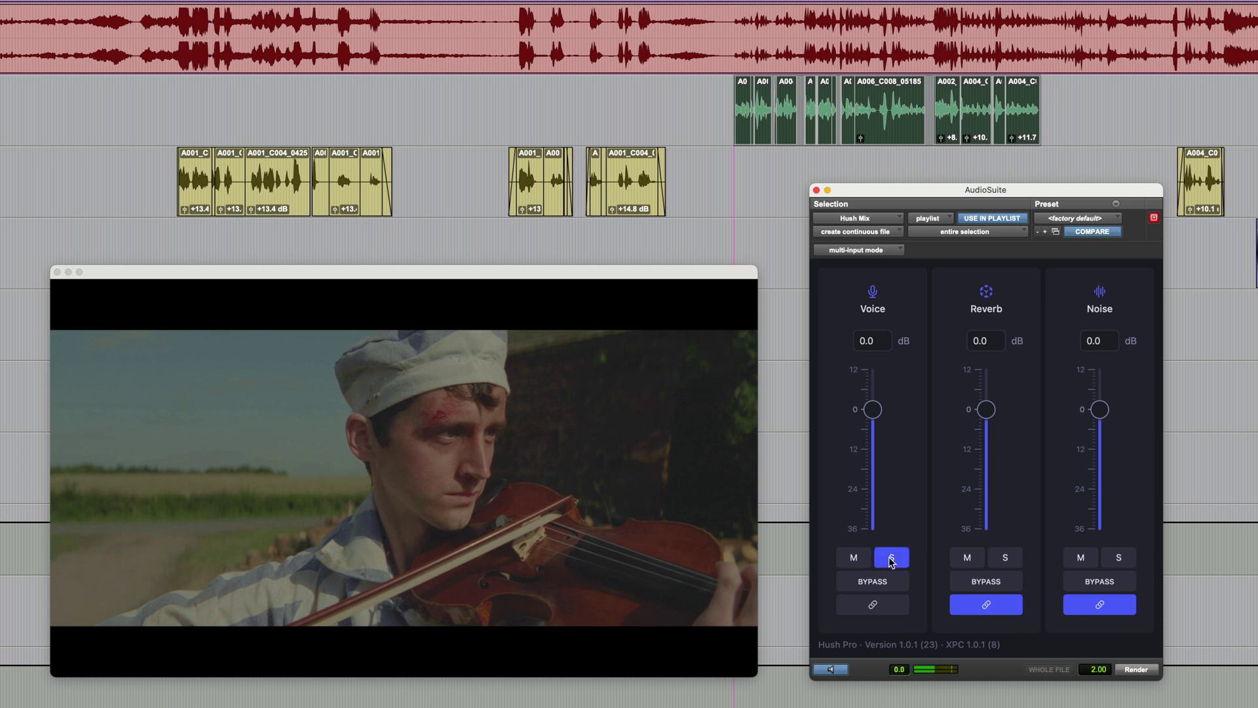
{"action": "left_click", "coordinate": [892, 559]}
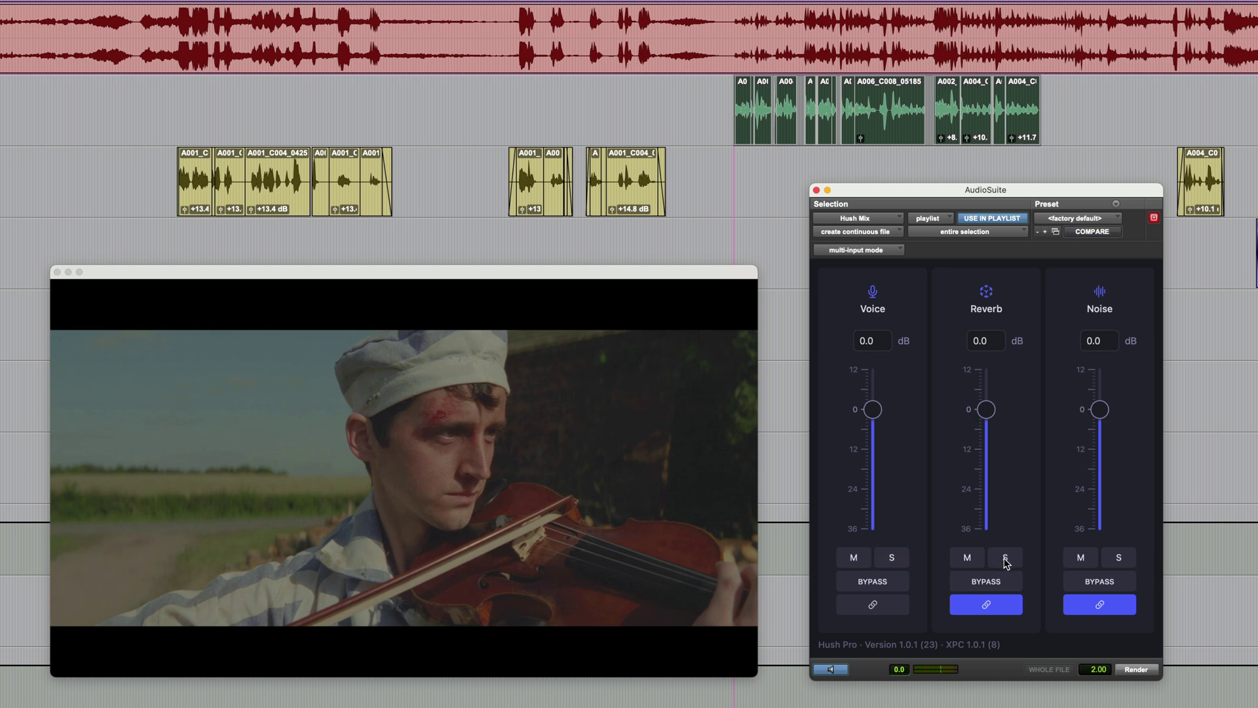
{"action": "left_click", "coordinate": [1006, 558]}
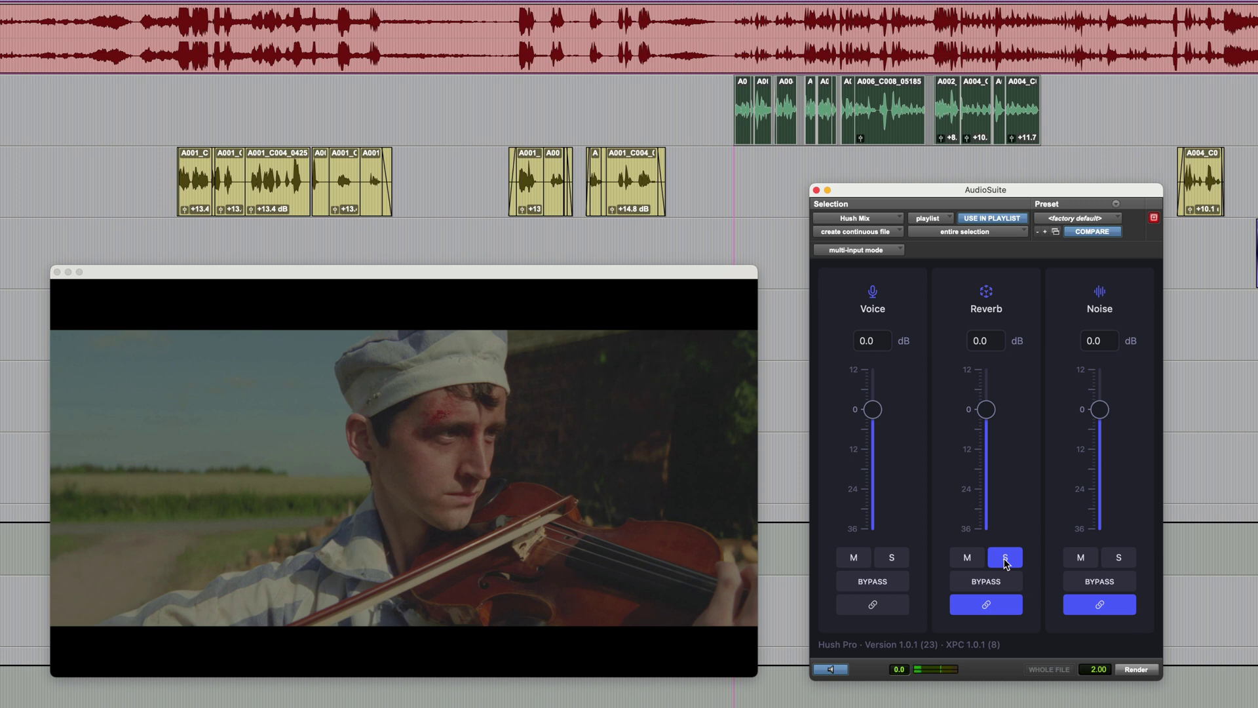
{"action": "left_click", "coordinate": [1006, 558]}
{"action": "left_click", "coordinate": [1119, 559]}
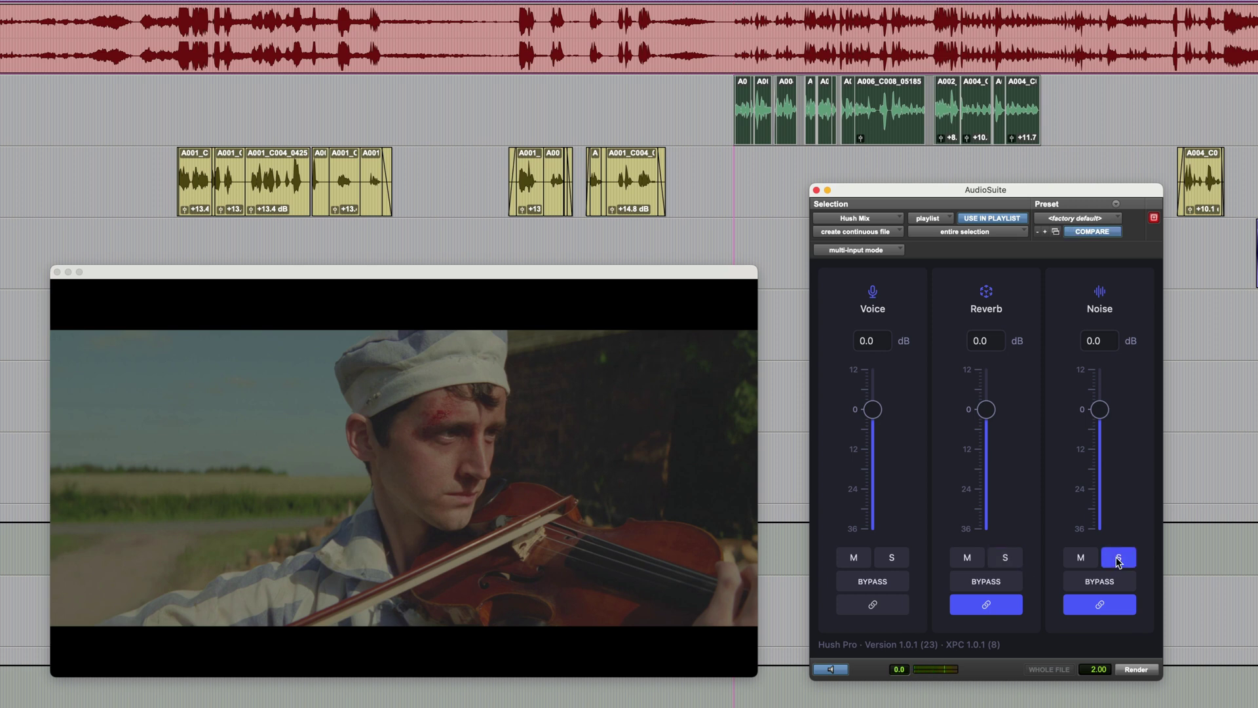
{"action": "left_click", "coordinate": [1119, 558]}
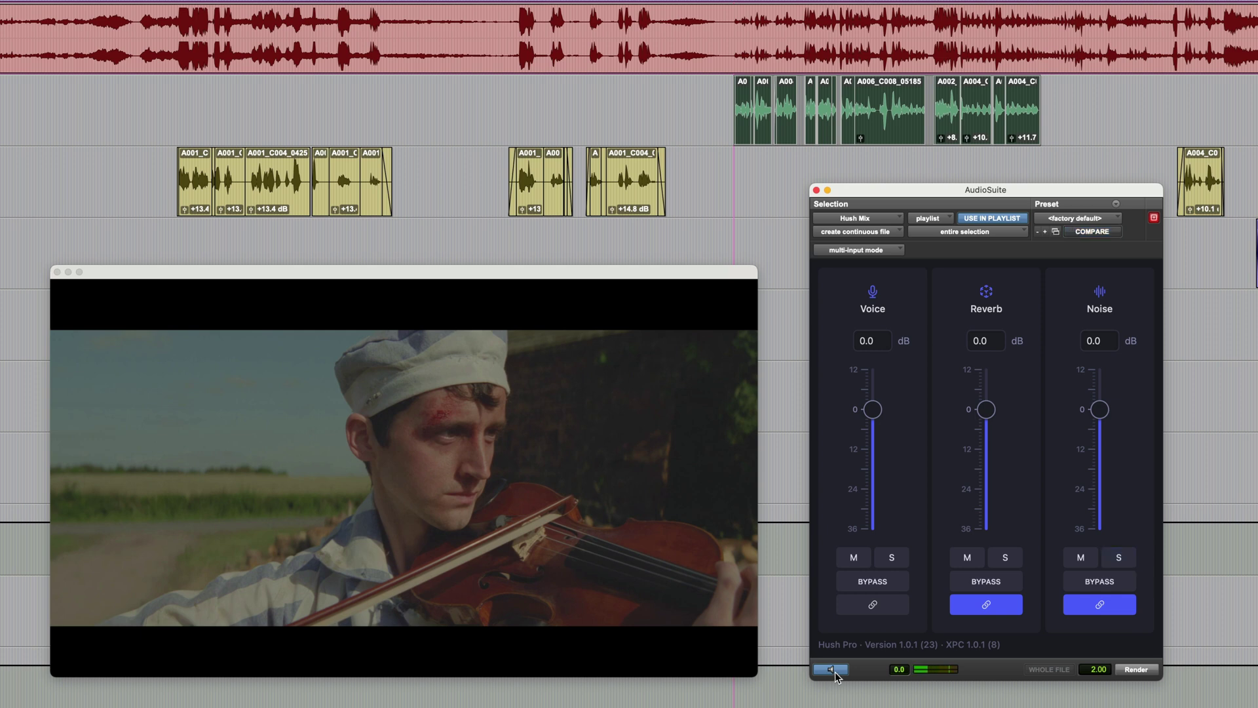
Unlink Hush Pro's Reverb and Noise controls and reset both levels to 0.0 dB
{"action": "left_click", "coordinate": [832, 670]}
{"action": "left_click_drag", "start_coordinate": [987, 410], "coordinate": [986, 445]}
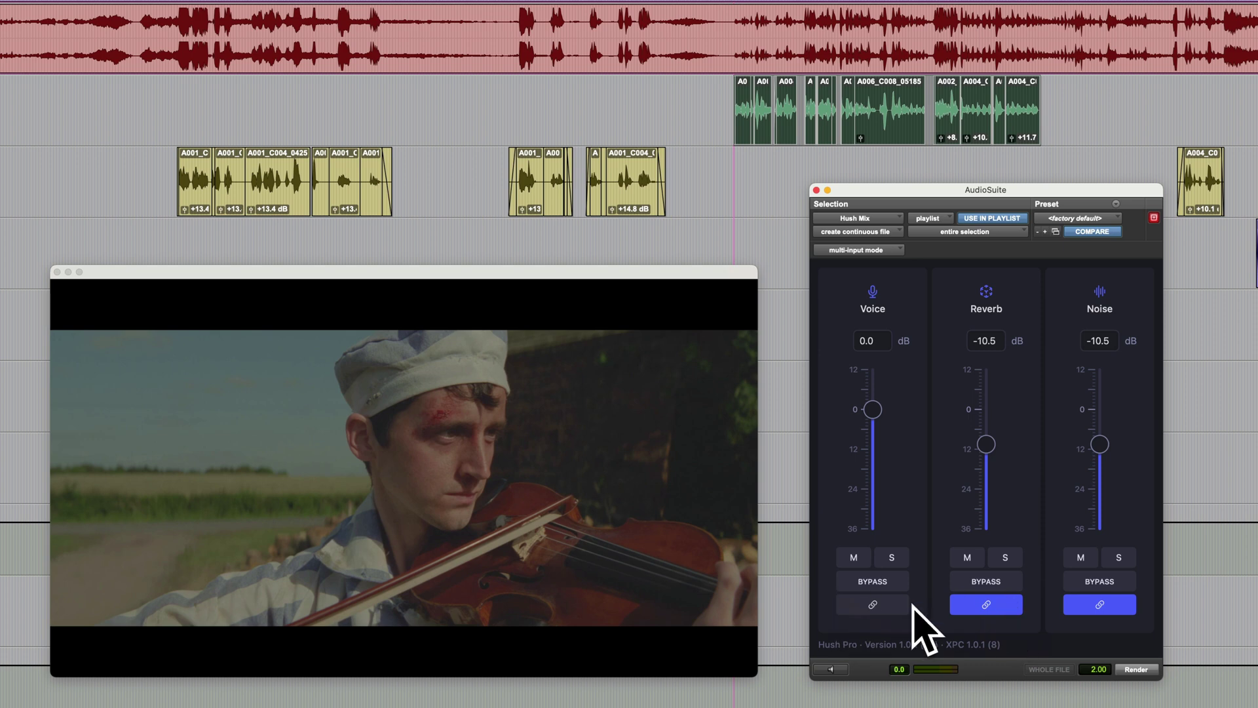
{"action": "left_click", "coordinate": [1114, 605]}
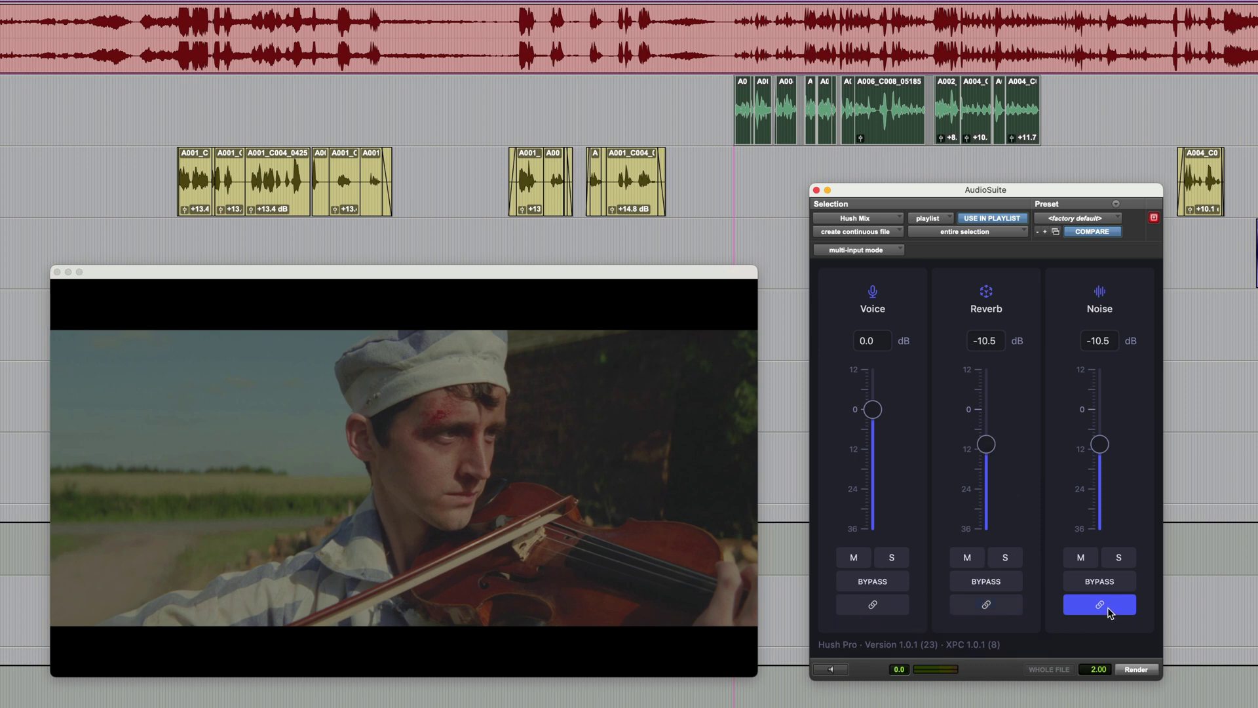
{"action": "left_click", "coordinate": [1105, 449], "text": "alt"}
{"action": "left_click", "coordinate": [987, 445], "text": "alt"}
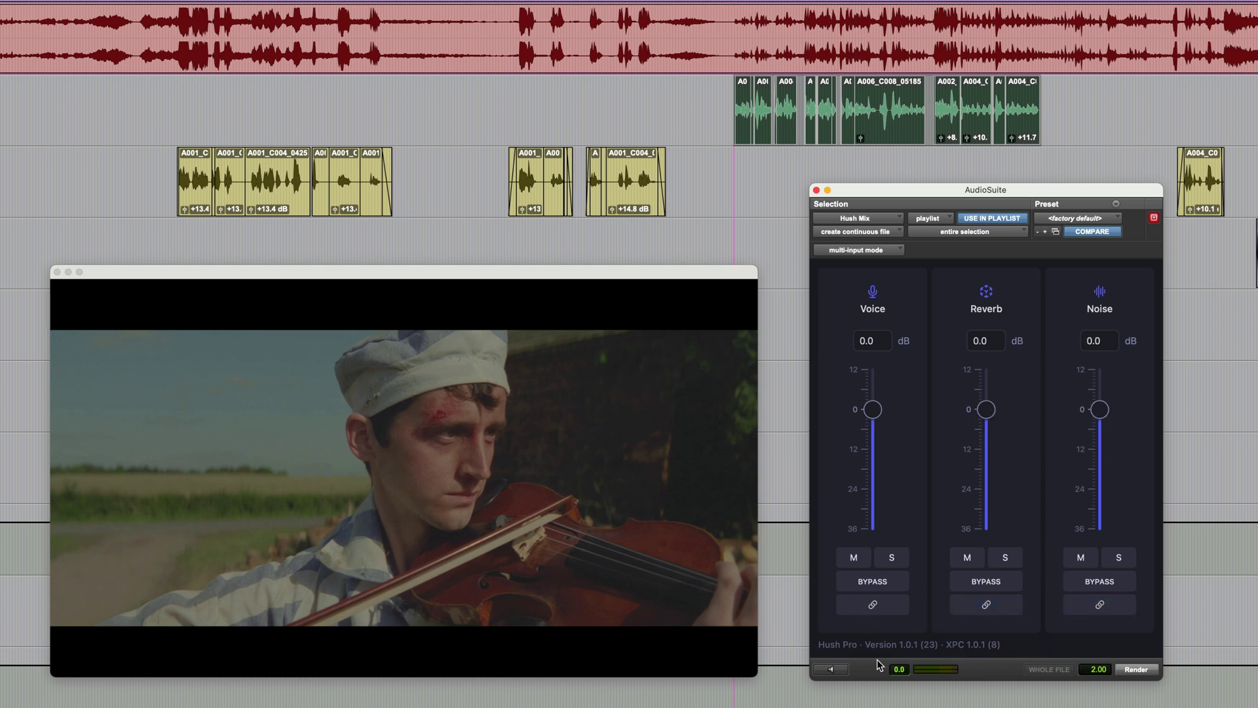
While previewing, lower Reverb to -12.2 dB and Noise to -16.6 dB
{"action": "left_click", "coordinate": [831, 669]}
{"action": "left_click_drag", "start_coordinate": [986, 410], "coordinate": [983, 453]}
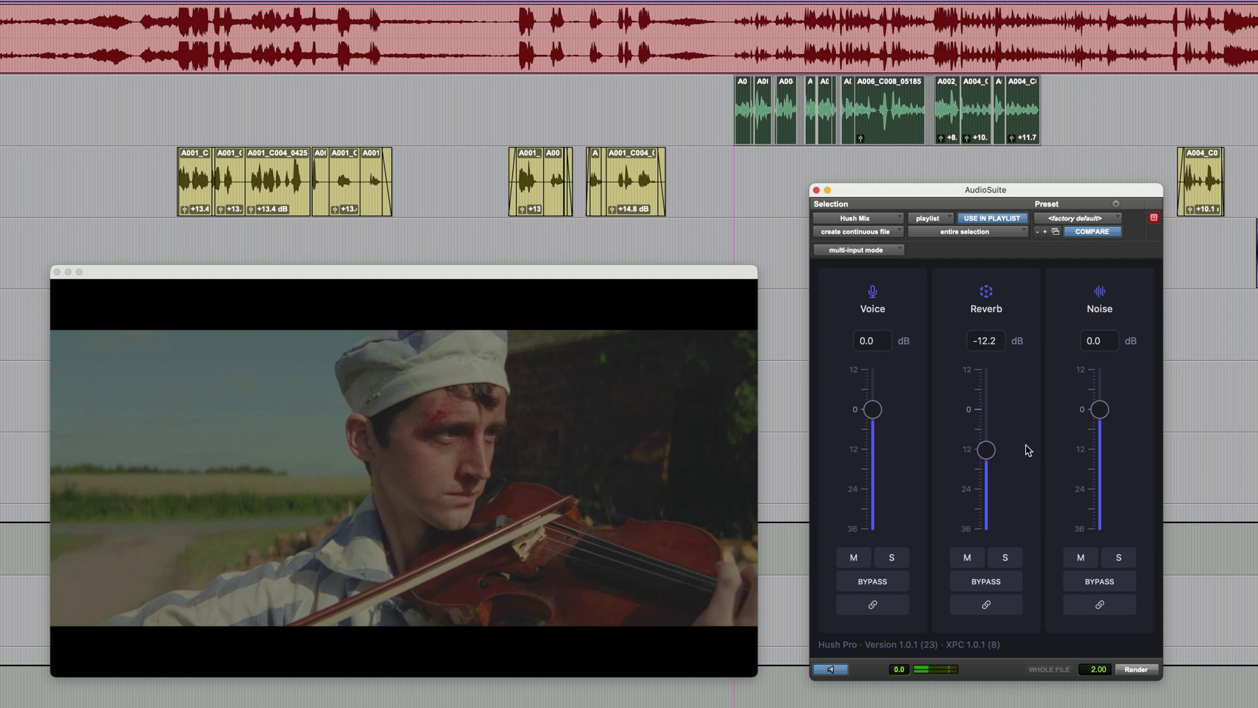
{"action": "left_click_drag", "start_coordinate": [1099, 414], "coordinate": [1091, 467]}
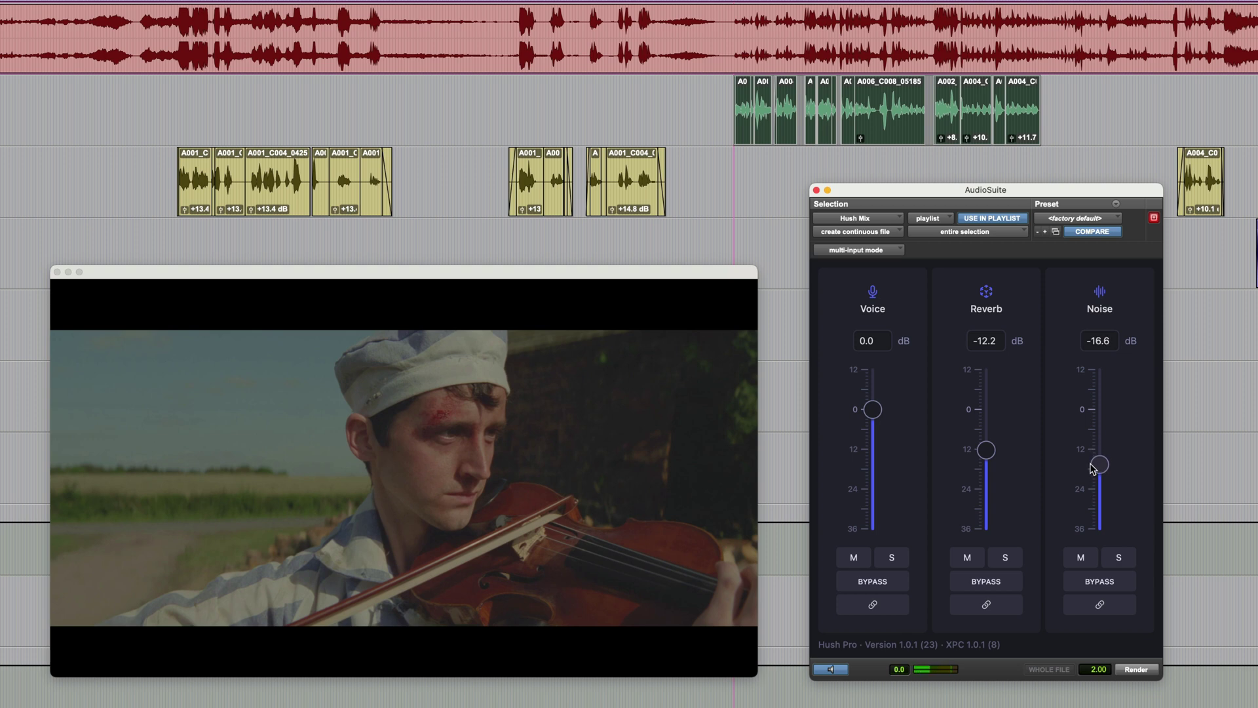
Render the selected DX Rick clips through Hush Pro as individual files, clip by clip
{"action": "left_click", "coordinate": [833, 670]}
{"action": "left_click", "coordinate": [863, 234]}
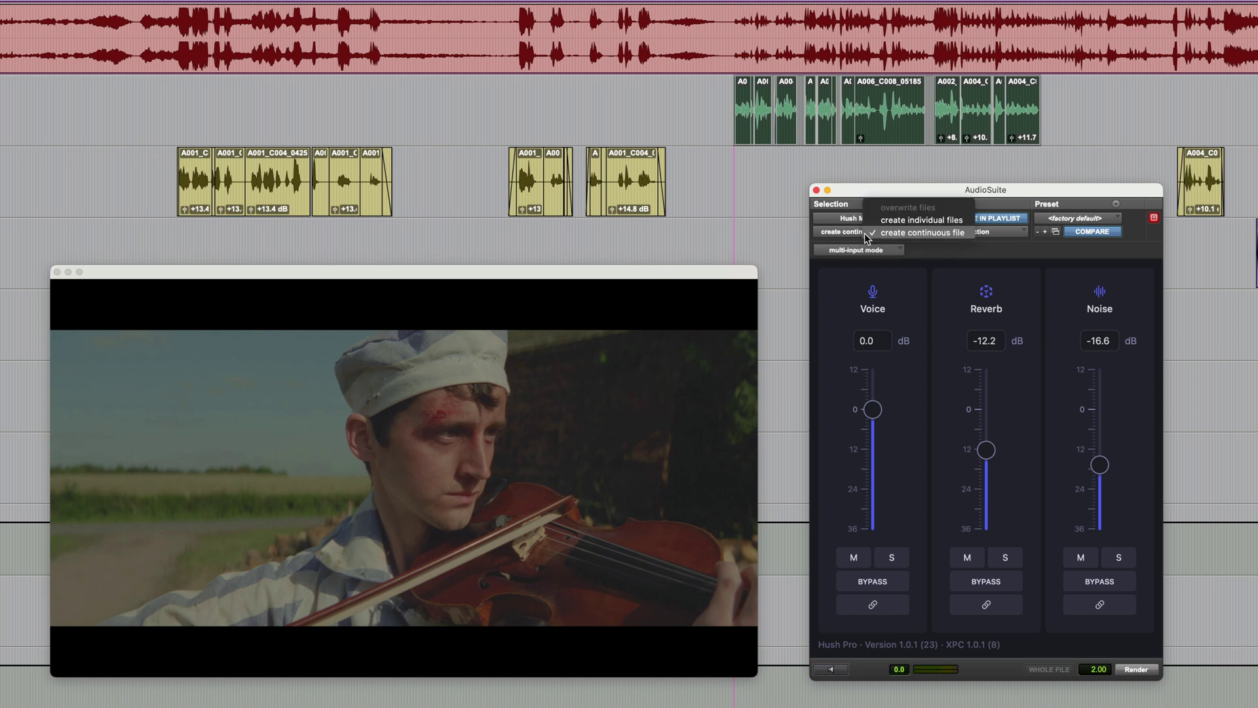
{"action": "left_click", "coordinate": [917, 221]}
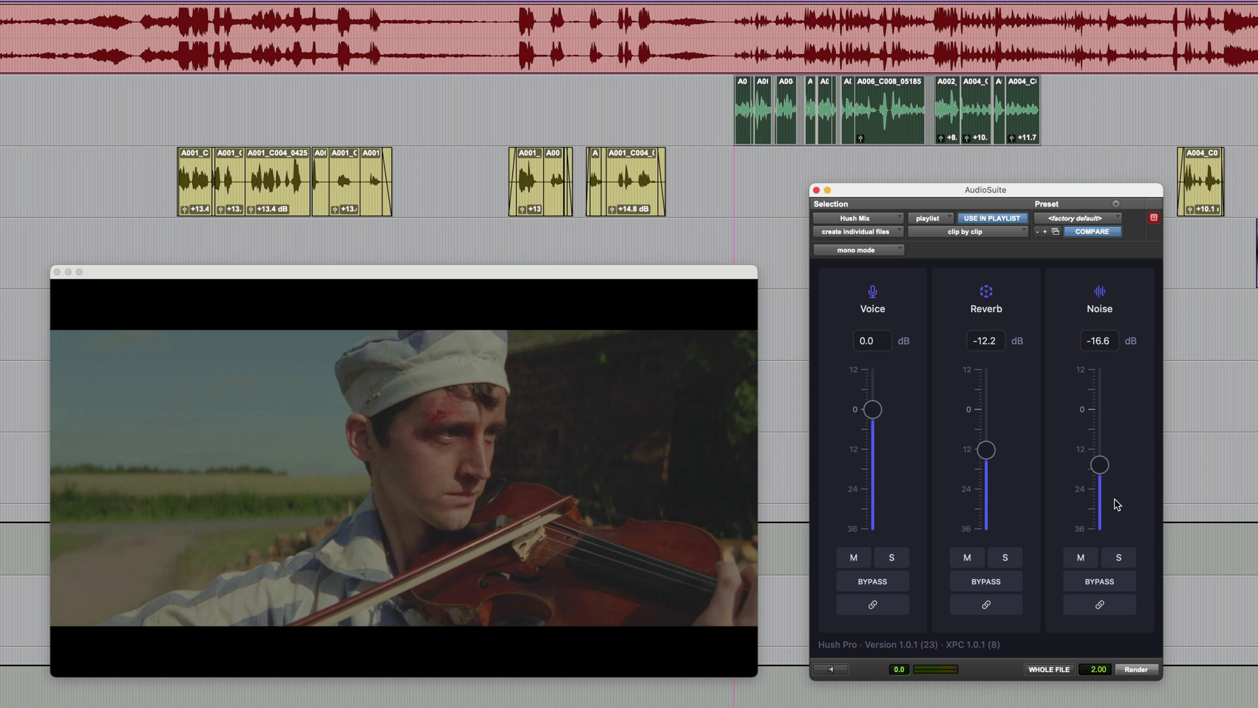
{"action": "left_click", "coordinate": [1137, 670]}
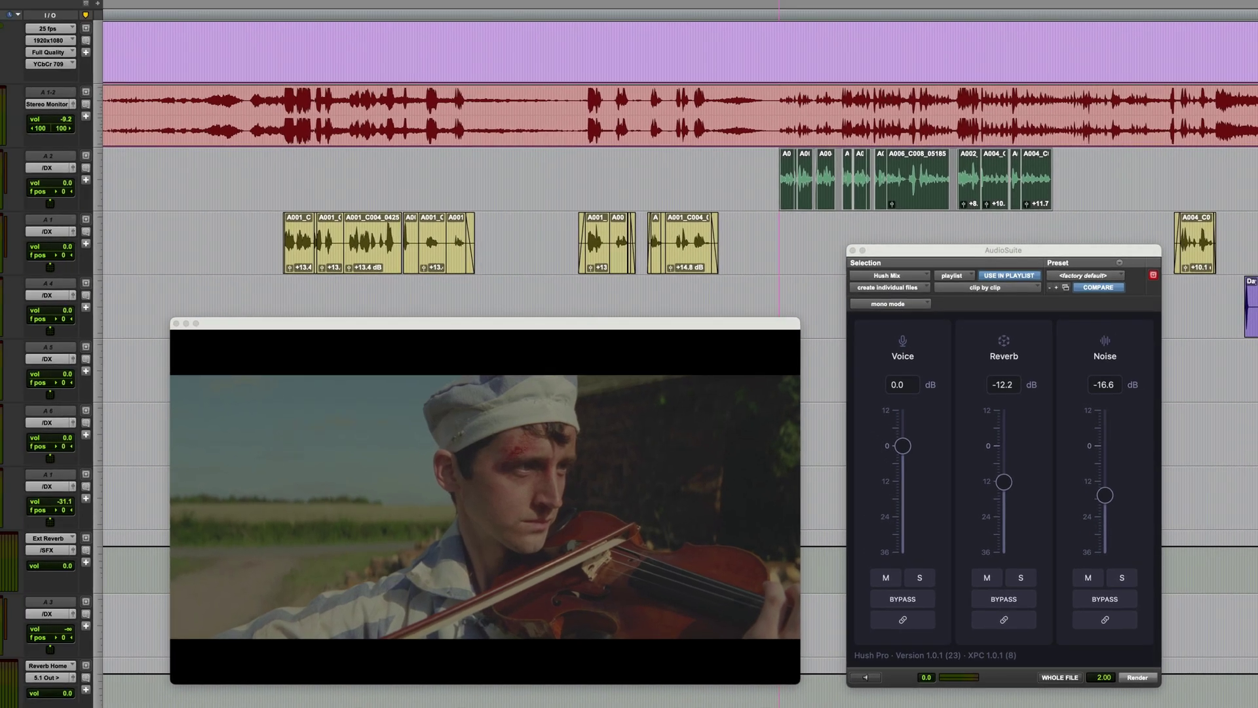
Deselect the processed green clips and play back the cleaned DX Rick dialogue
{"action": "left_click", "coordinate": [773, 163]}
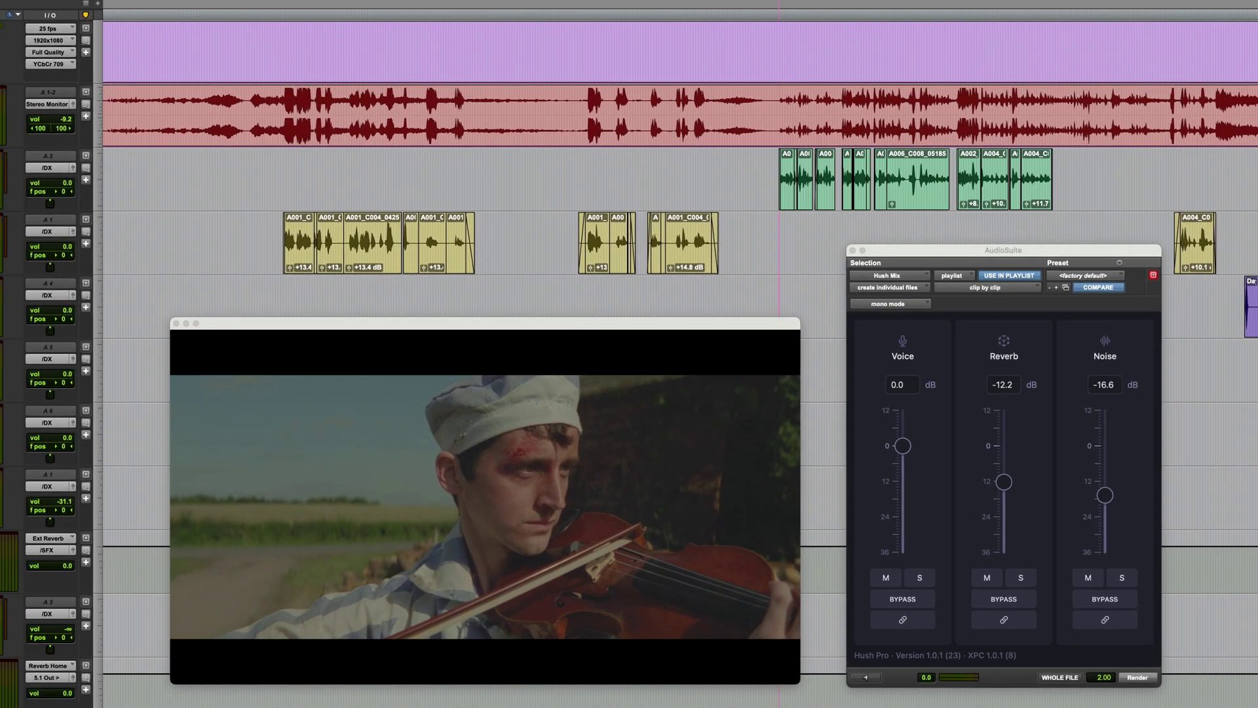
{"action": "key", "text": "space"}
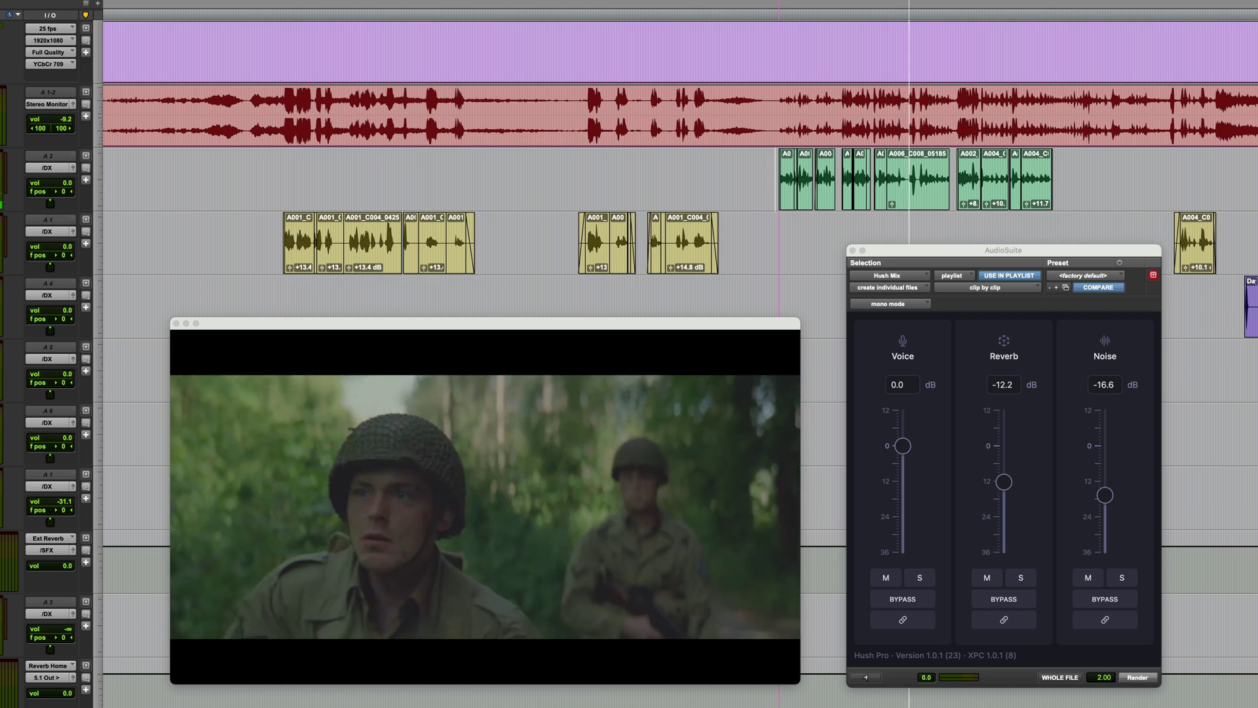
{"action": "key", "text": "space"}
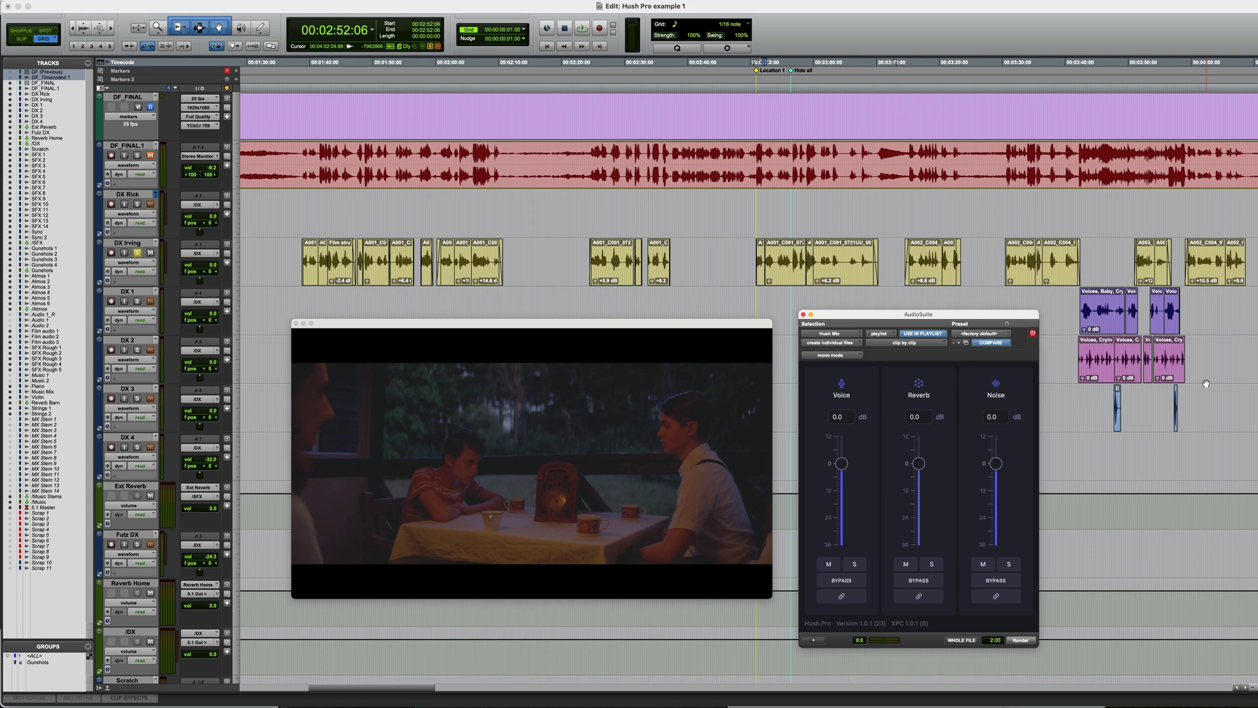
{"action": "key", "text": "space"}
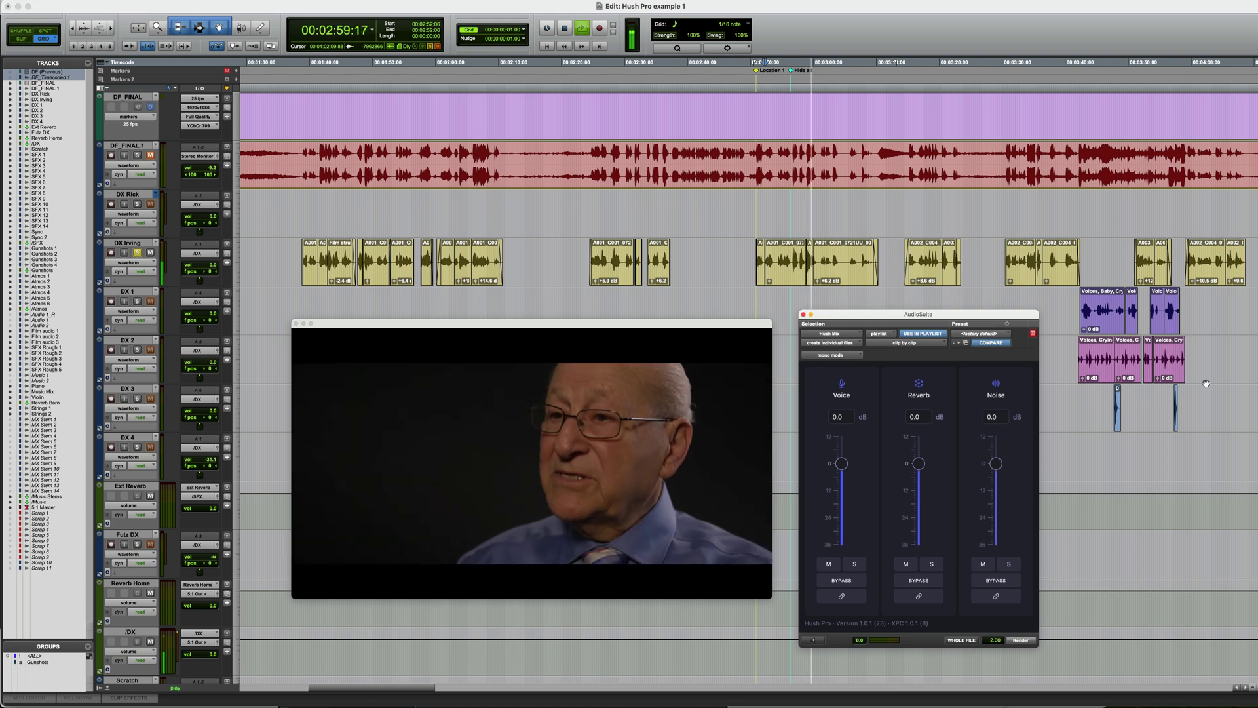
{"action": "key", "text": "space"}
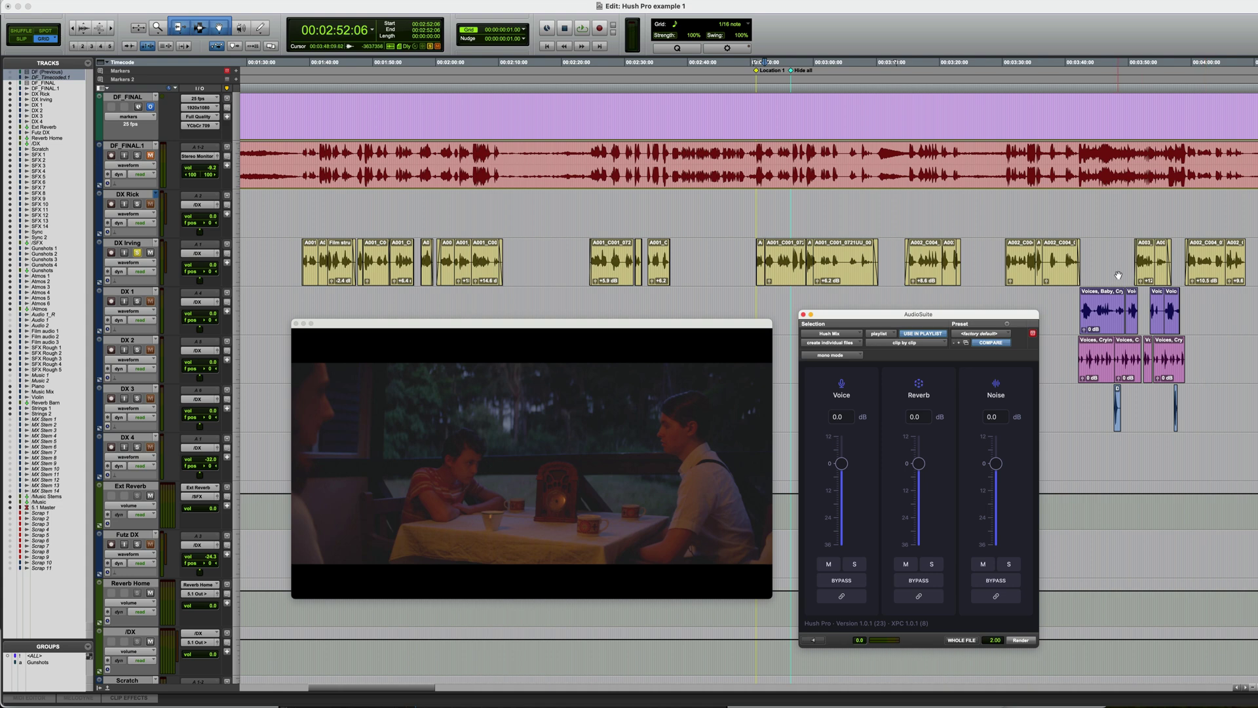
For the DX Irving clip, set Noise to -10.1 dB and Reverb to -3.5 dB, then select adjacent clips
{"action": "left_click", "coordinate": [777, 279]}
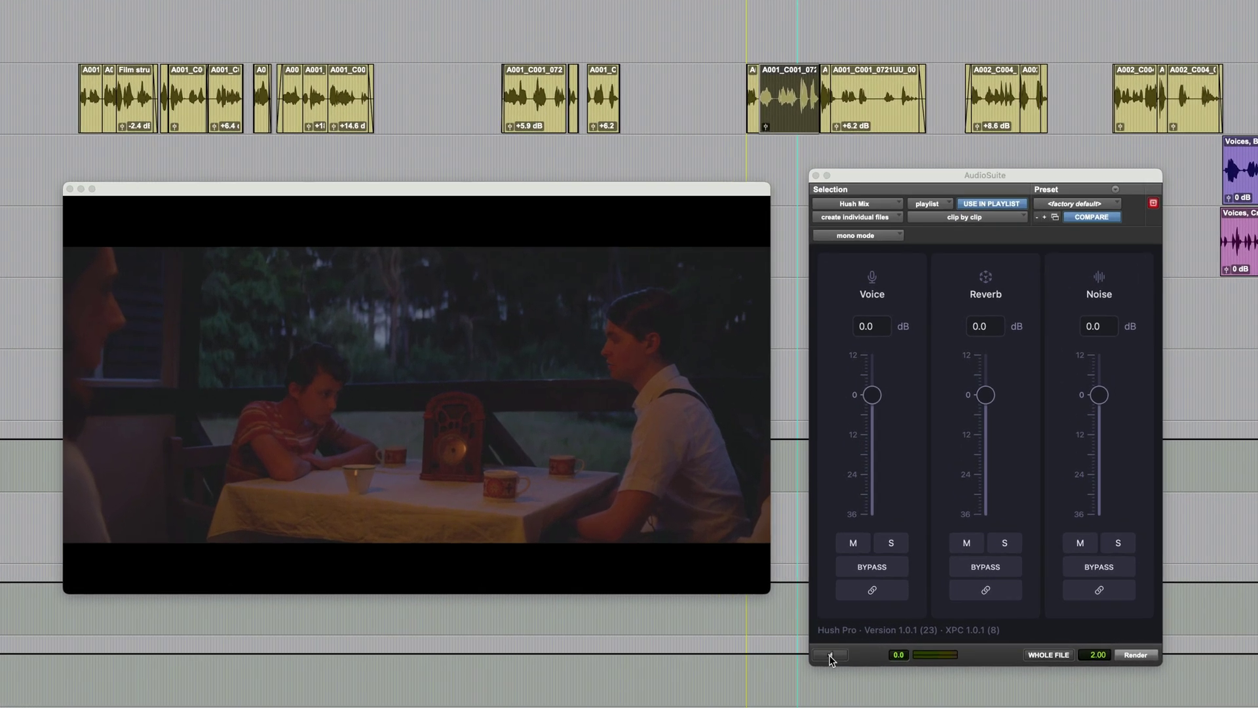
{"action": "left_click", "coordinate": [829, 654]}
{"action": "left_click_drag", "start_coordinate": [1100, 395], "coordinate": [1100, 430]}
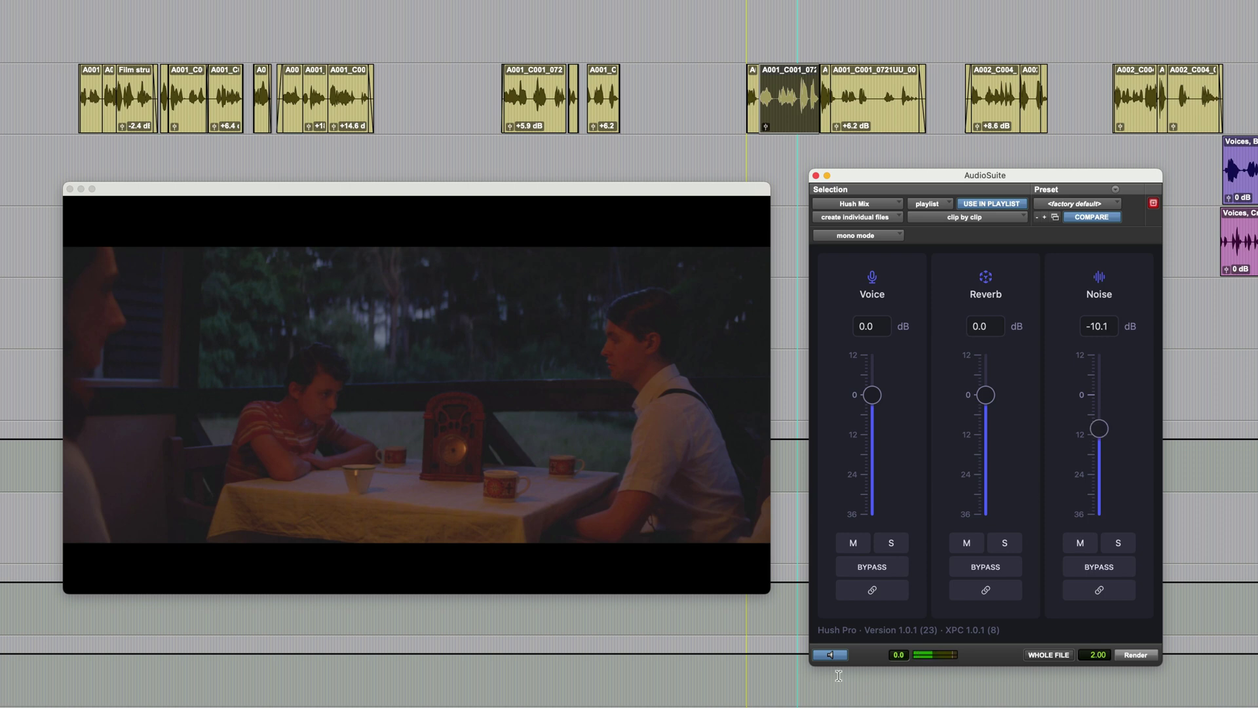
{"action": "left_click", "coordinate": [831, 654]}
{"action": "left_click_drag", "start_coordinate": [986, 396], "coordinate": [986, 408]}
{"action": "left_click", "coordinate": [719, 85]}
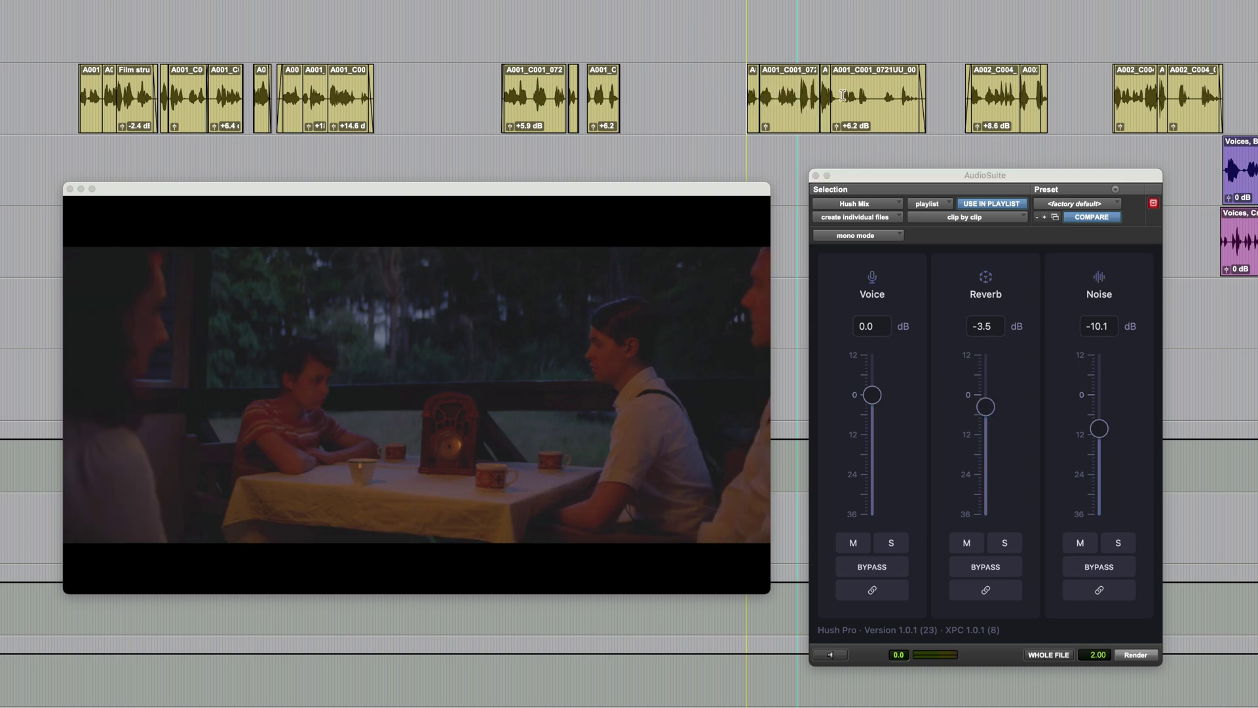
{"action": "left_click", "coordinate": [895, 123]}
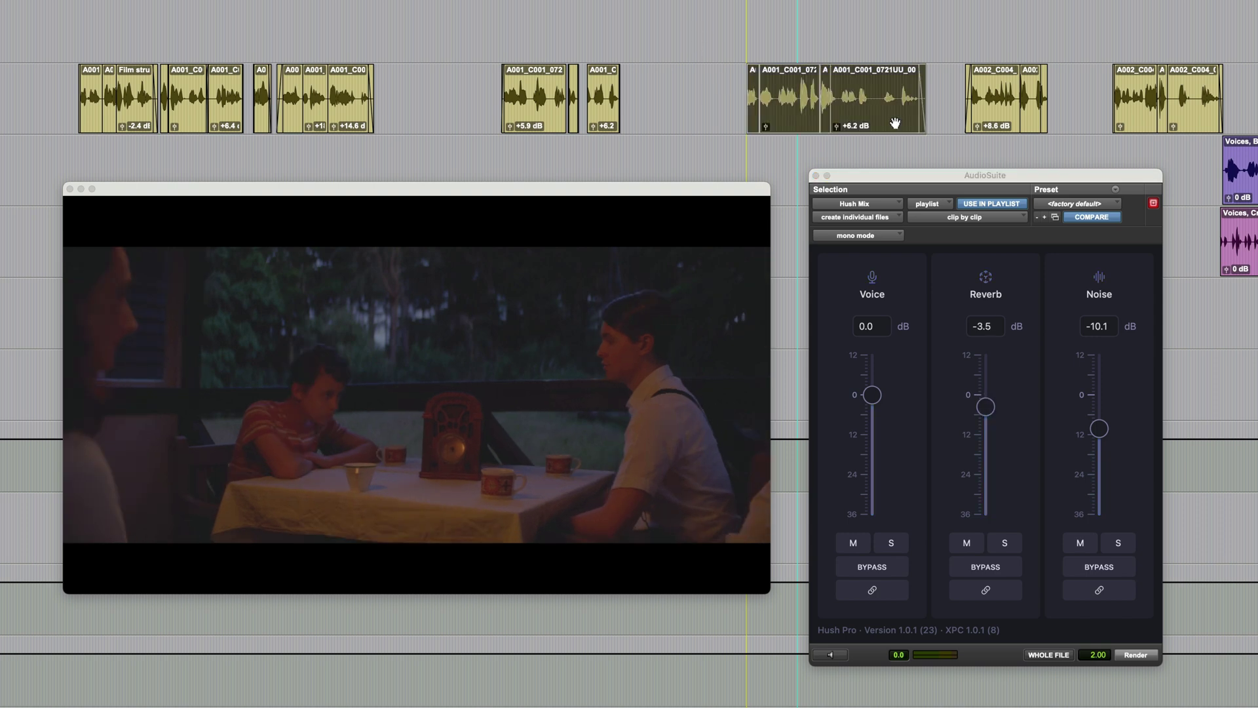
Render the selected DX Irving clips through Hush Pro, then clear the selection
{"action": "left_click", "coordinate": [1136, 654]}
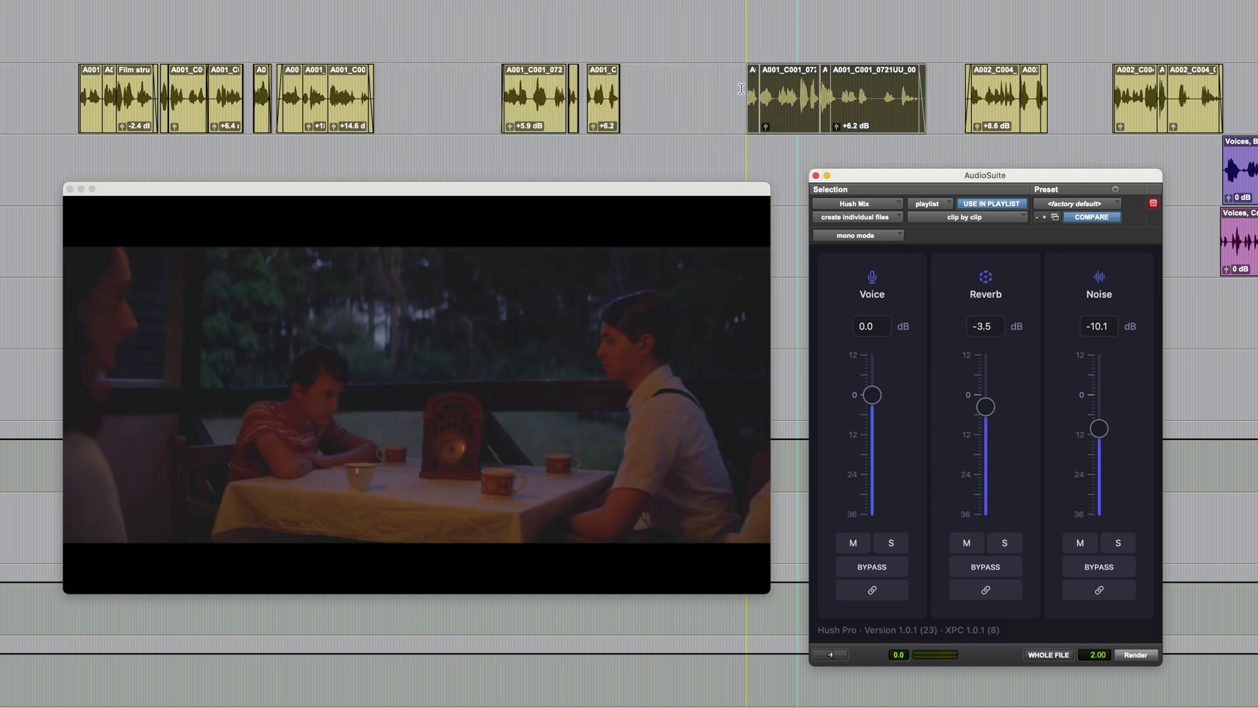
{"action": "left_click", "coordinate": [720, 87]}
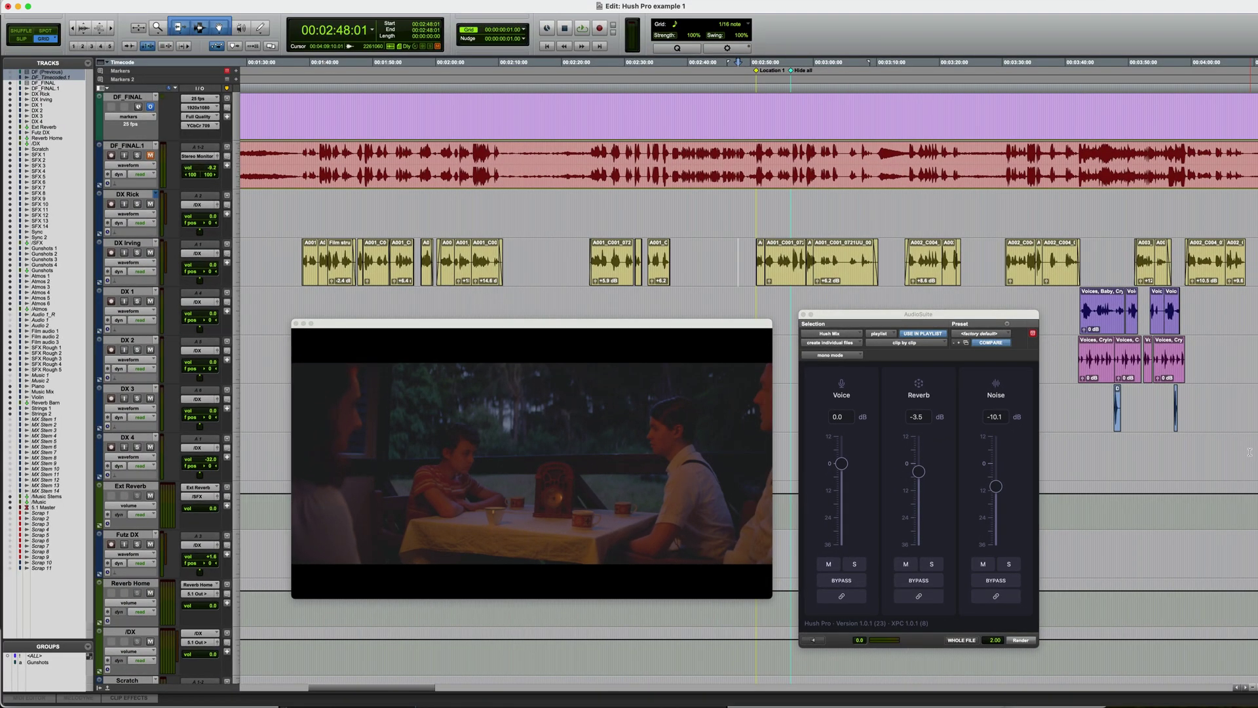
{"action": "key", "text": "space"}
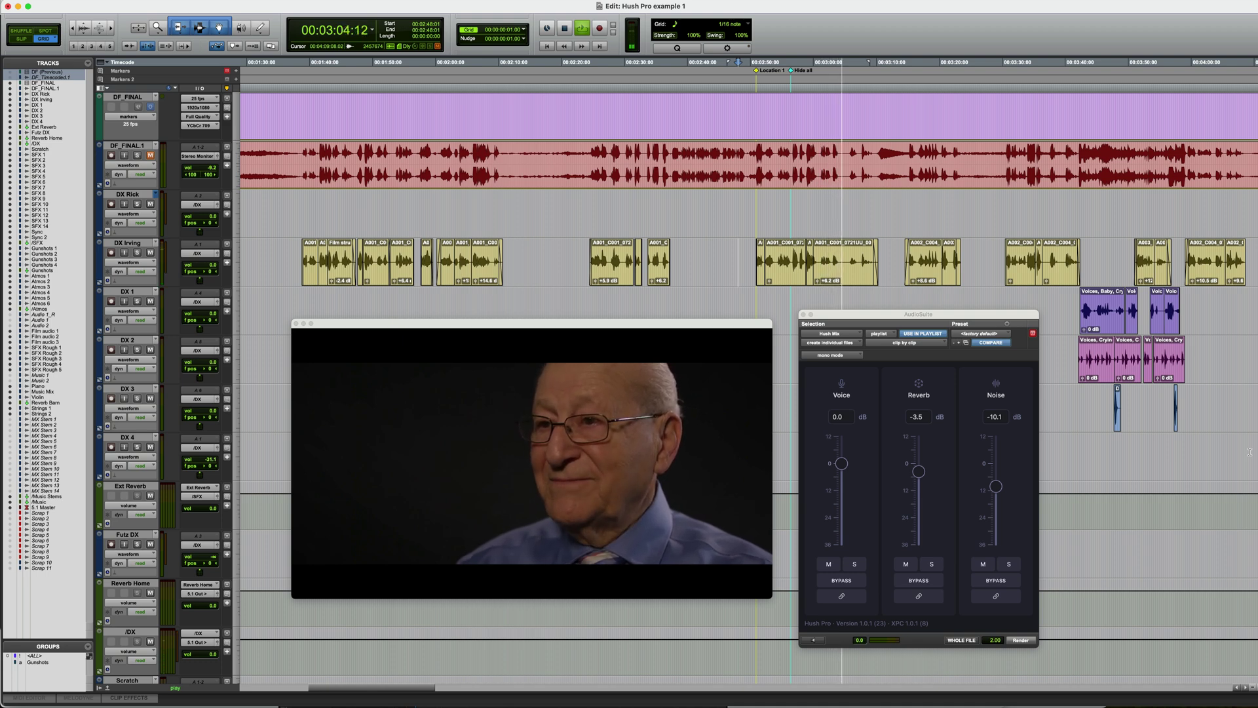
{"action": "key", "text": "space"}
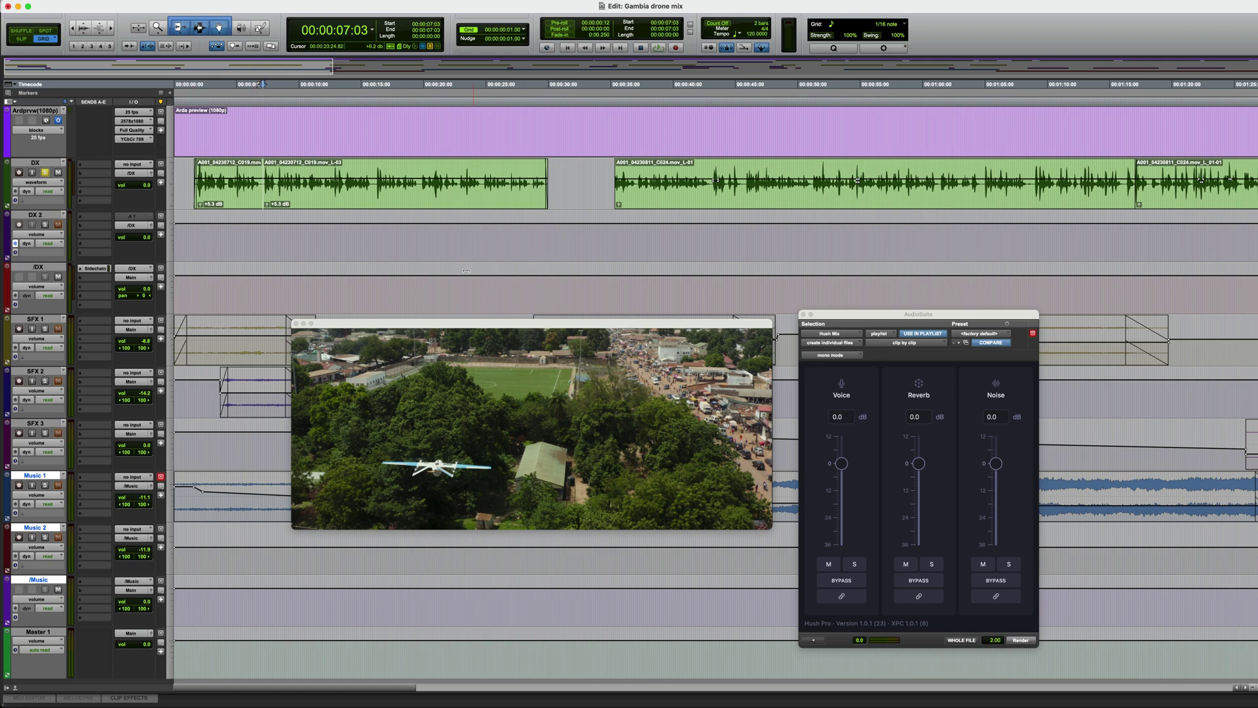
Select the DX clip to its end, play it to hear the noise, and place the playhead on the interview
{"action": "key", "text": "shift+Tab"}
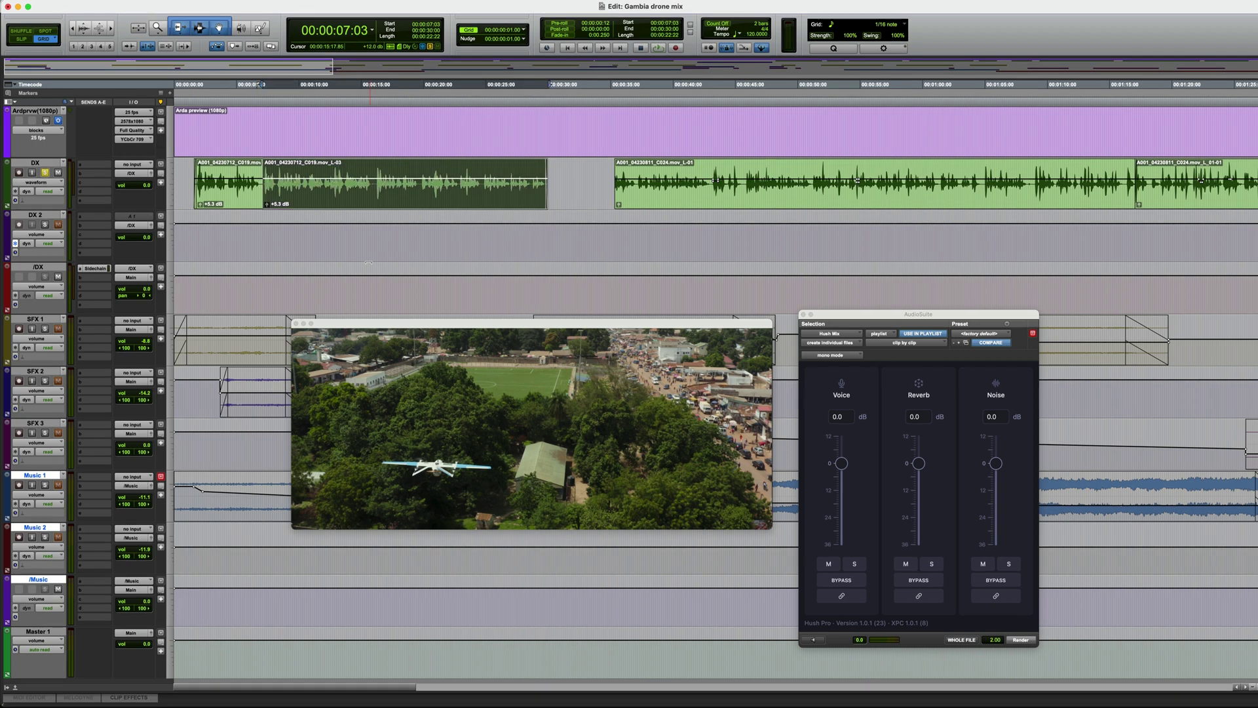
{"action": "key", "text": "space"}
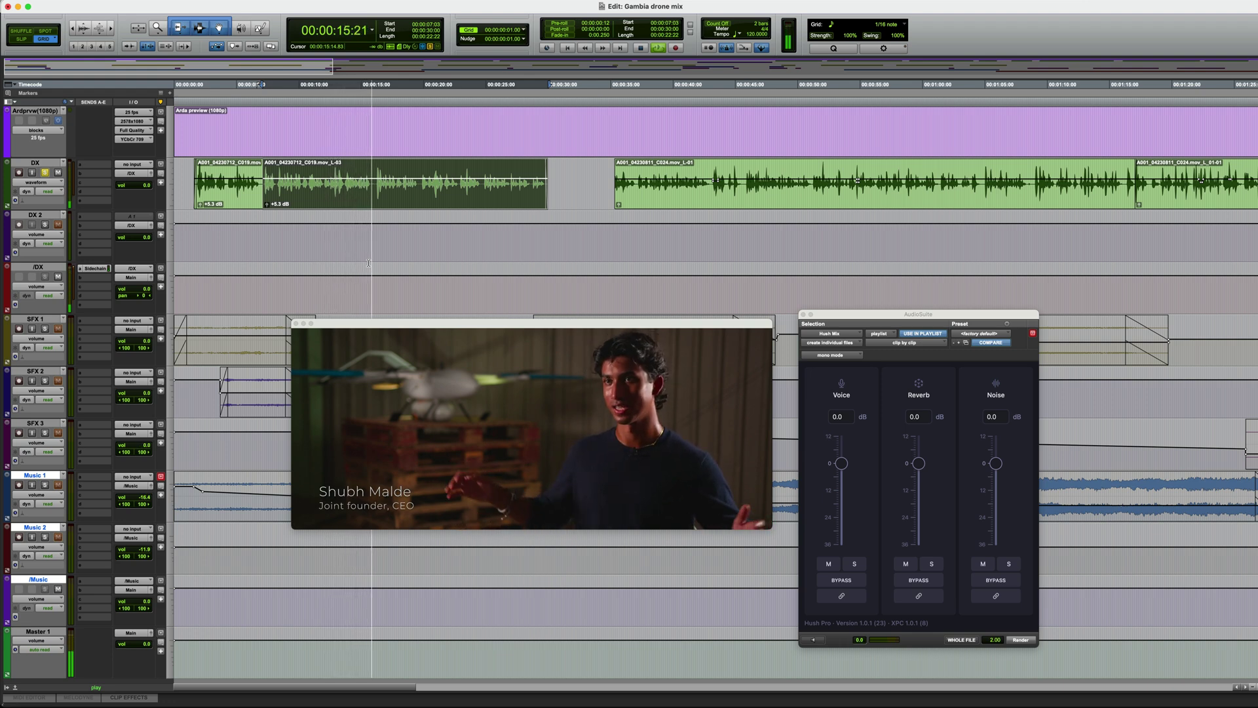
{"action": "key", "text": "space"}
{"action": "key", "text": "space"}
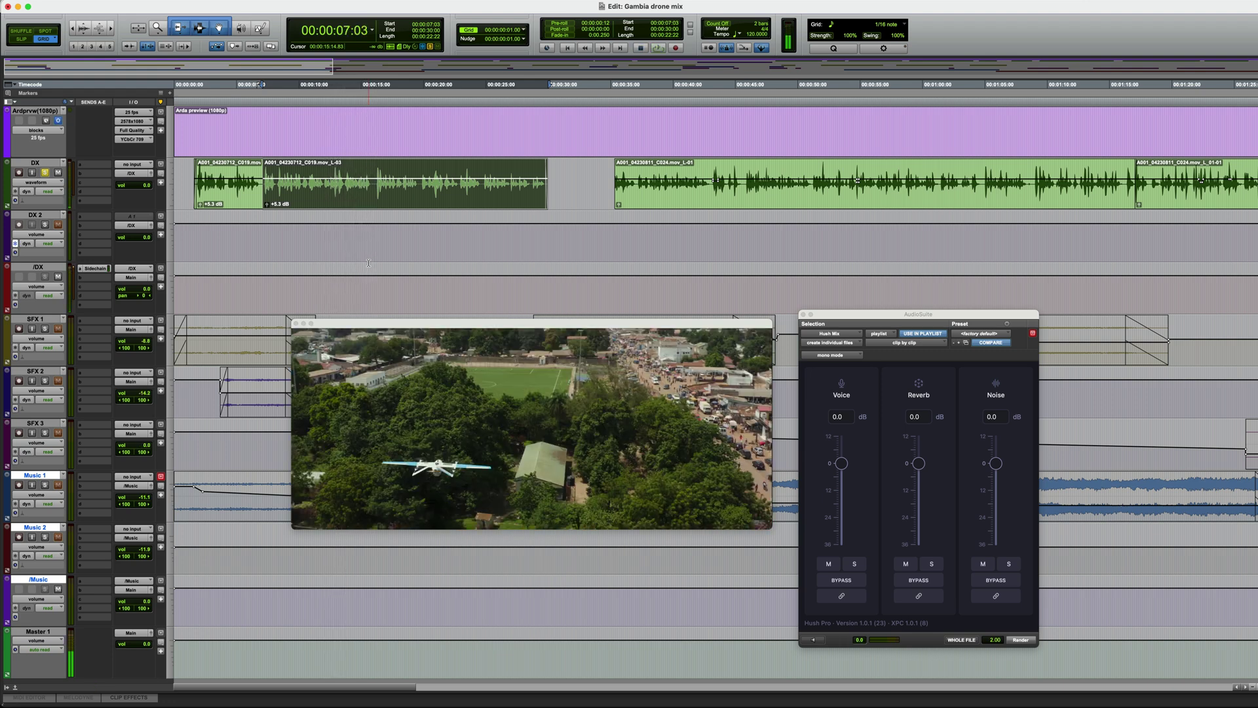
{"action": "left_click", "coordinate": [323, 169]}
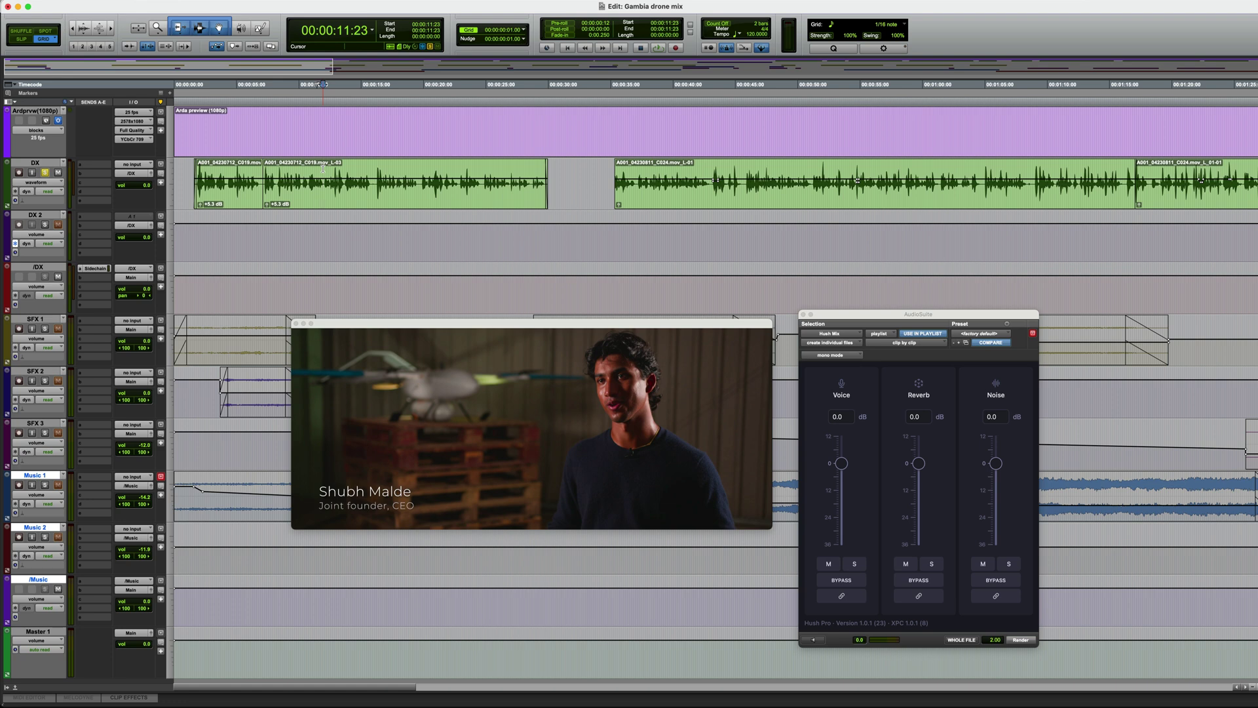
Preview the first DX clip through Hush Pro, setting Reverb to -18.9 dB and Noise to -12.1 dB
{"action": "double_click", "coordinate": [364, 197]}
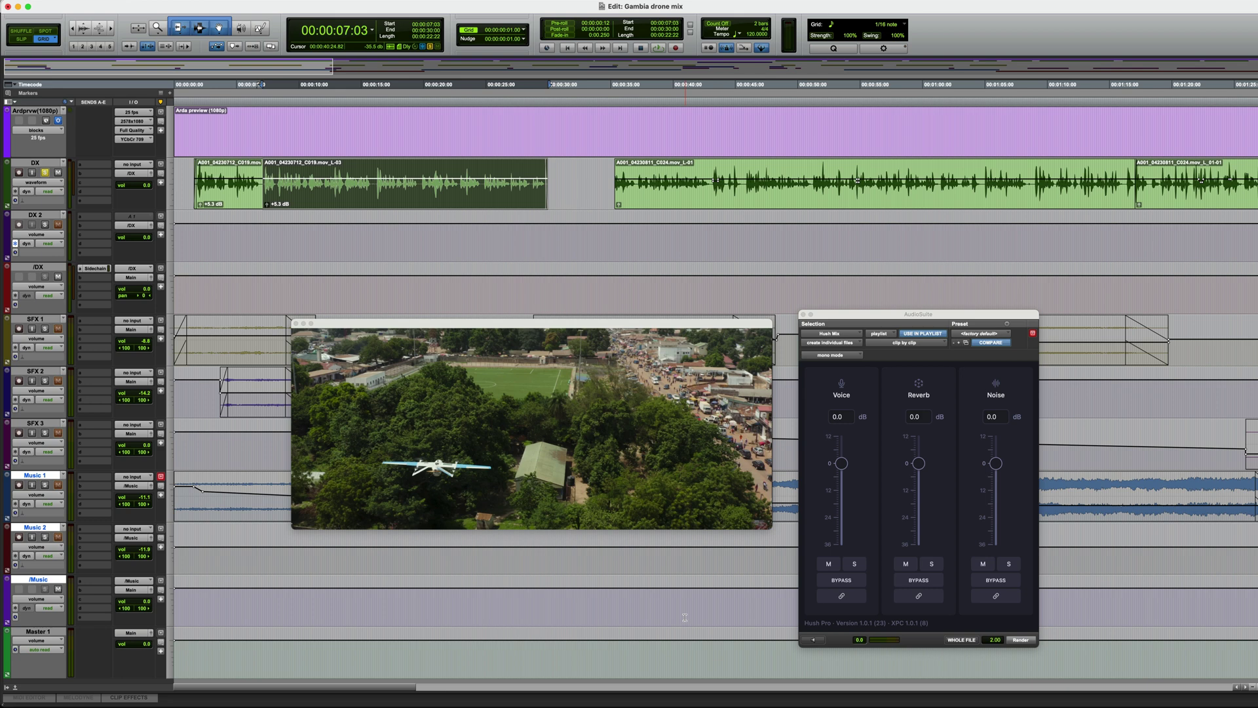
{"action": "left_click", "coordinate": [816, 640]}
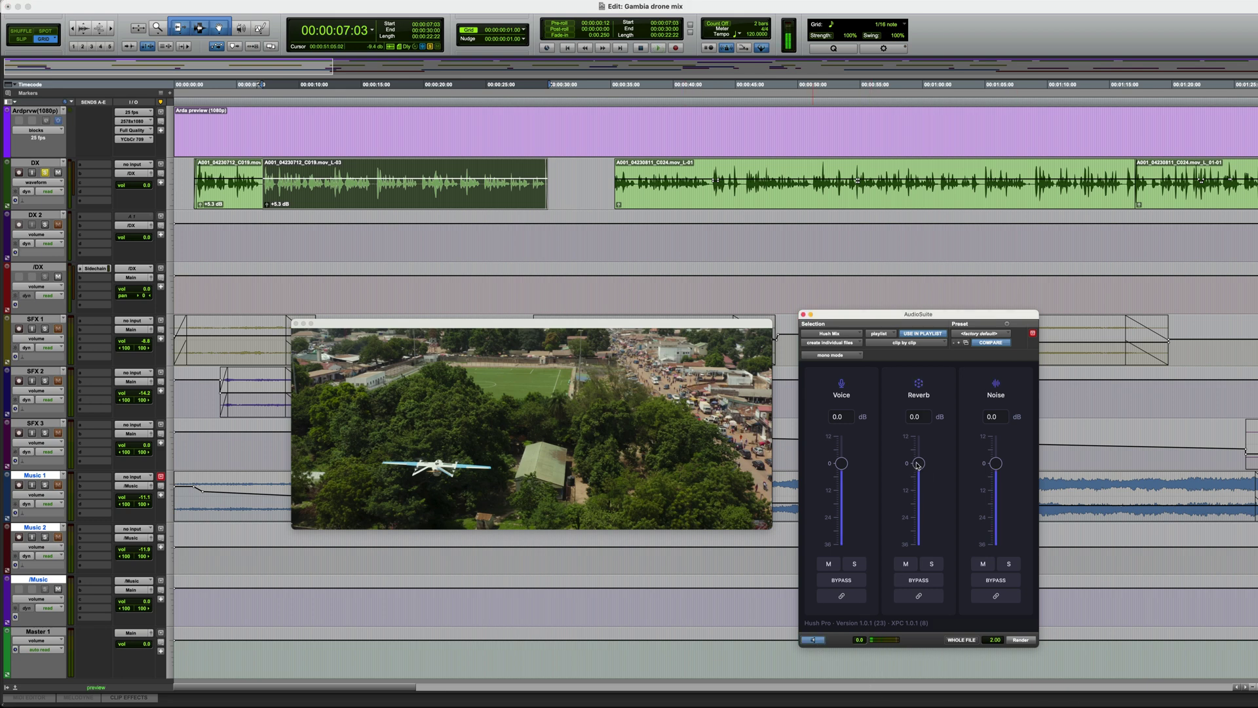
{"action": "left_click_drag", "start_coordinate": [917, 465], "coordinate": [917, 508]}
{"action": "left_click_drag", "start_coordinate": [996, 465], "coordinate": [995, 494]}
{"action": "left_click", "coordinate": [812, 642]}
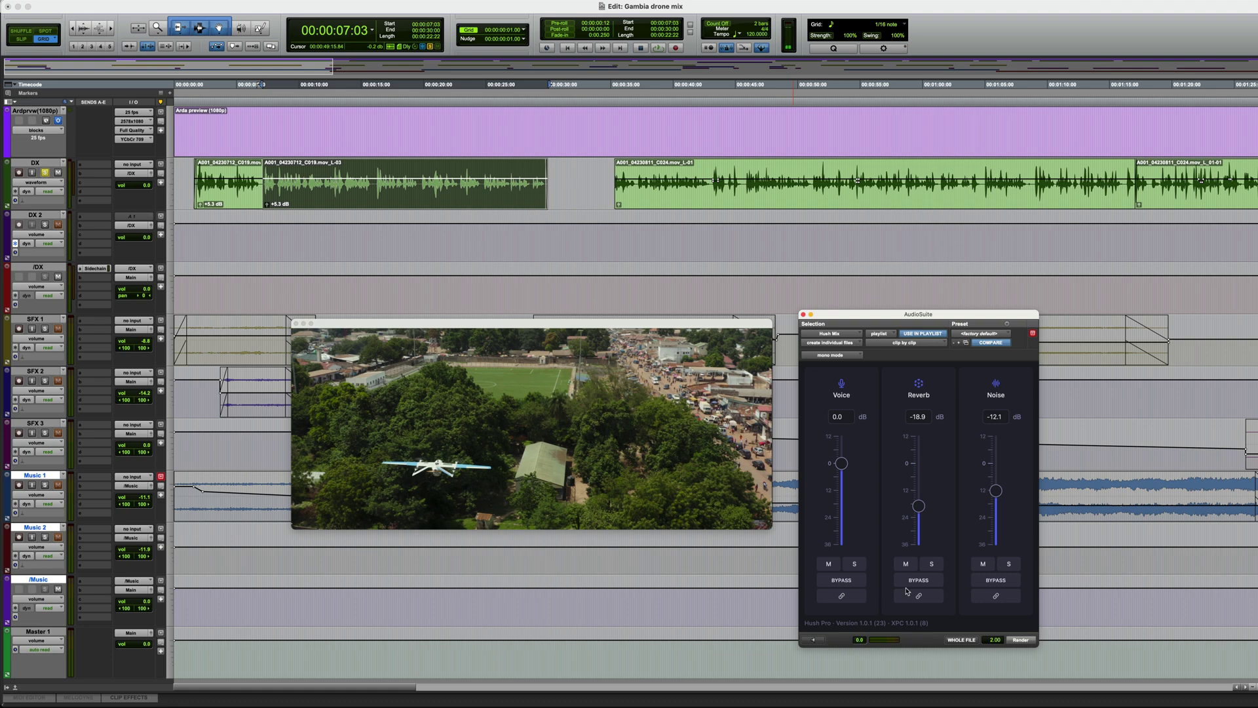
Render the first DX clip with Hush Pro and play back the HushMix_01-01 result
{"action": "left_click", "coordinate": [1020, 640]}
{"action": "key", "text": "space"}
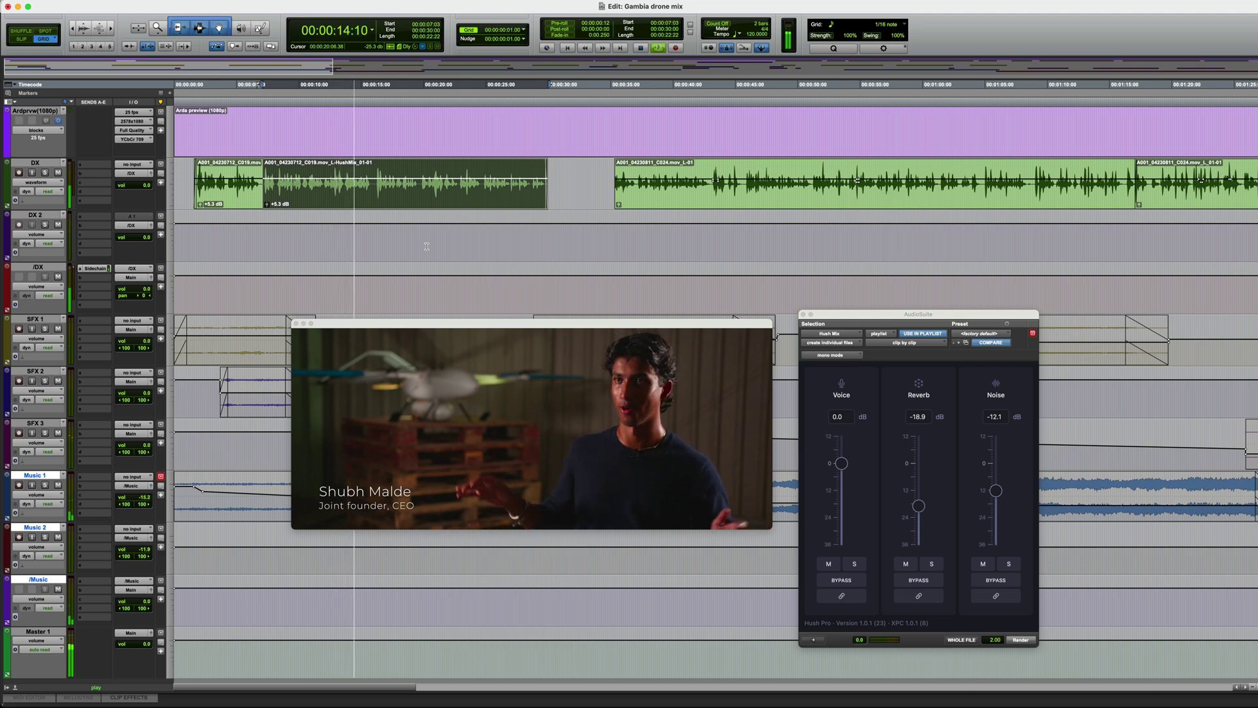
{"action": "key", "text": "space"}
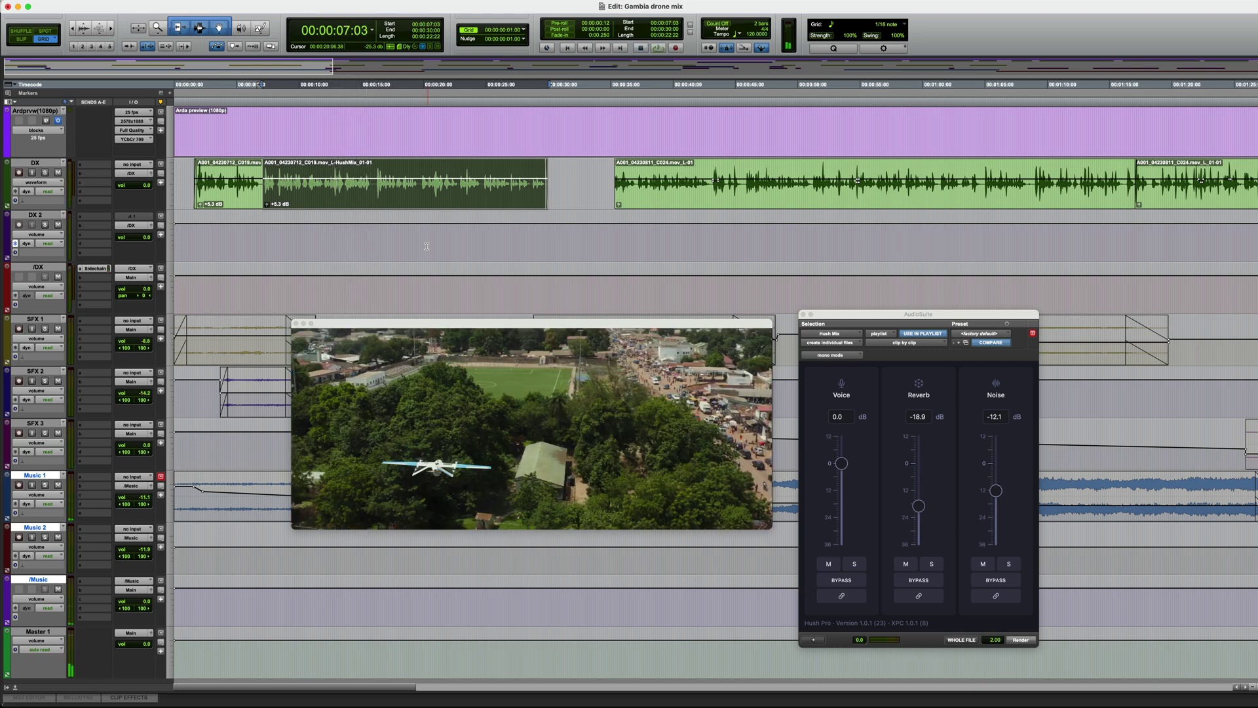
Select the second DX clip, reset Hush Pro's Reverb and Noise to 0 dB, and solo DX
{"action": "left_click", "coordinate": [685, 198]}
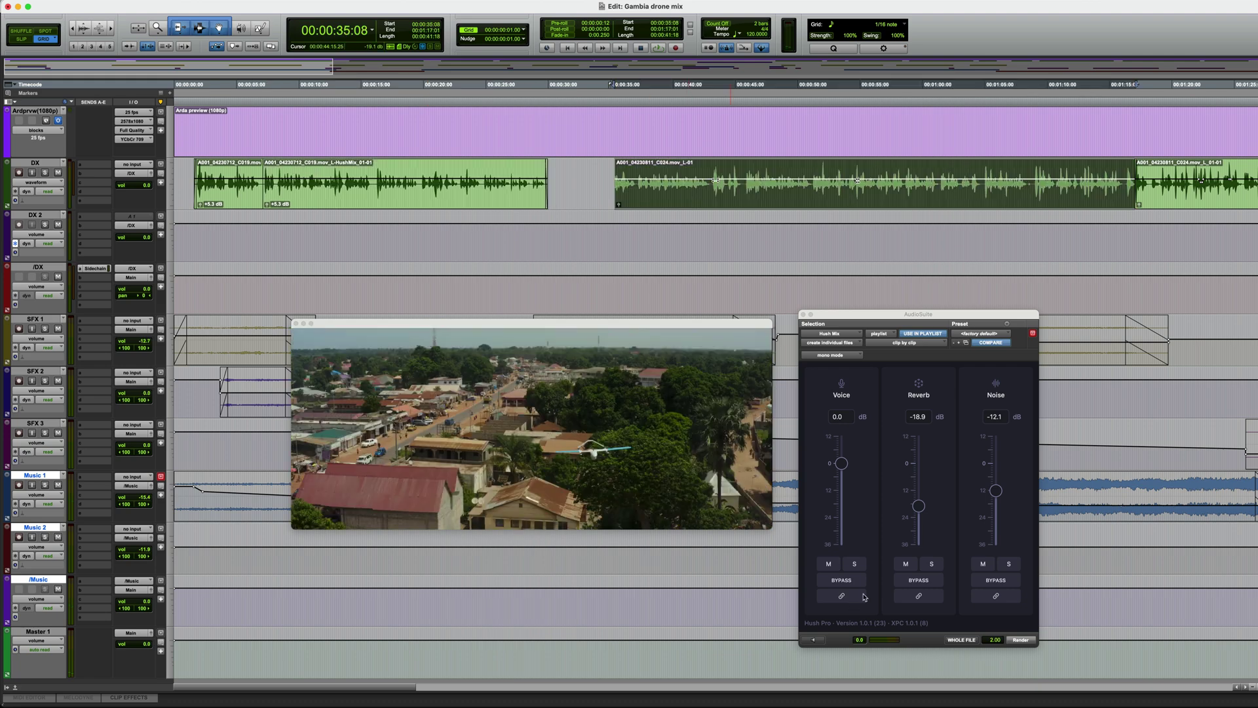
{"action": "left_click", "coordinate": [919, 505], "text": "alt"}
{"action": "left_click", "coordinate": [996, 491], "text": "alt"}
{"action": "left_click", "coordinate": [44, 172]}
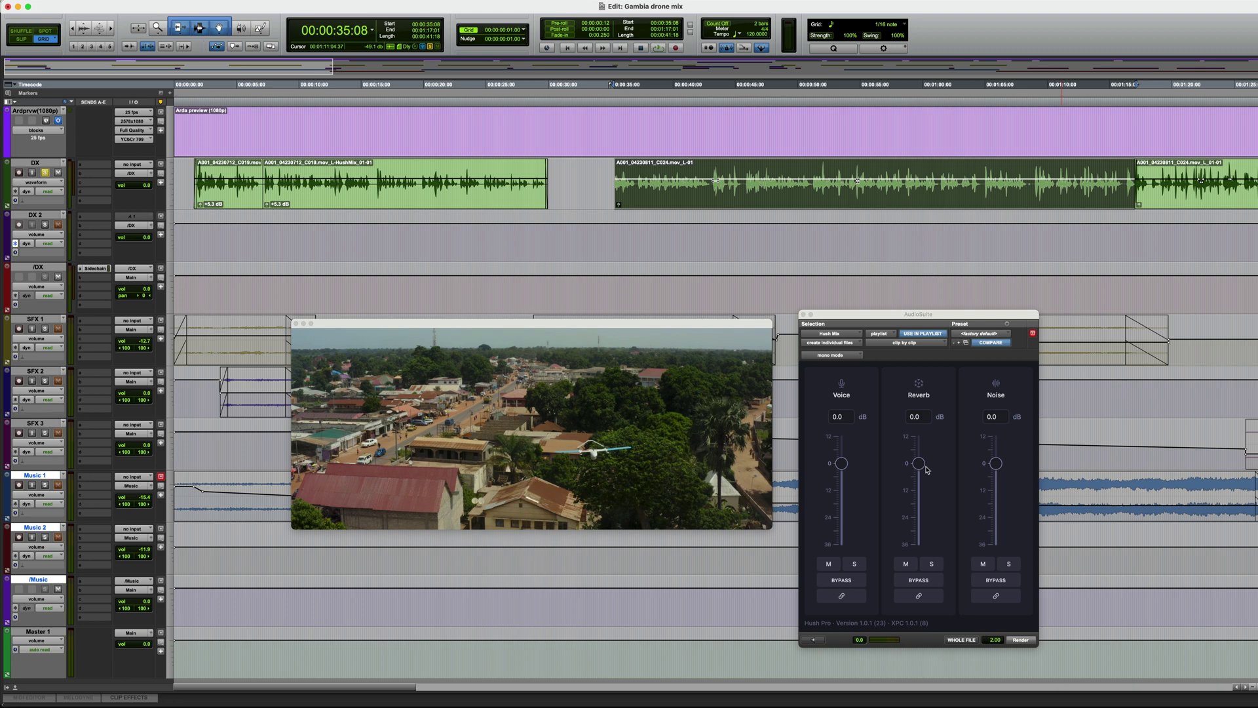
Preview the clip through Hush Pro while adjusting Reverb, settling at -14.2 dB
{"action": "left_click", "coordinate": [814, 639]}
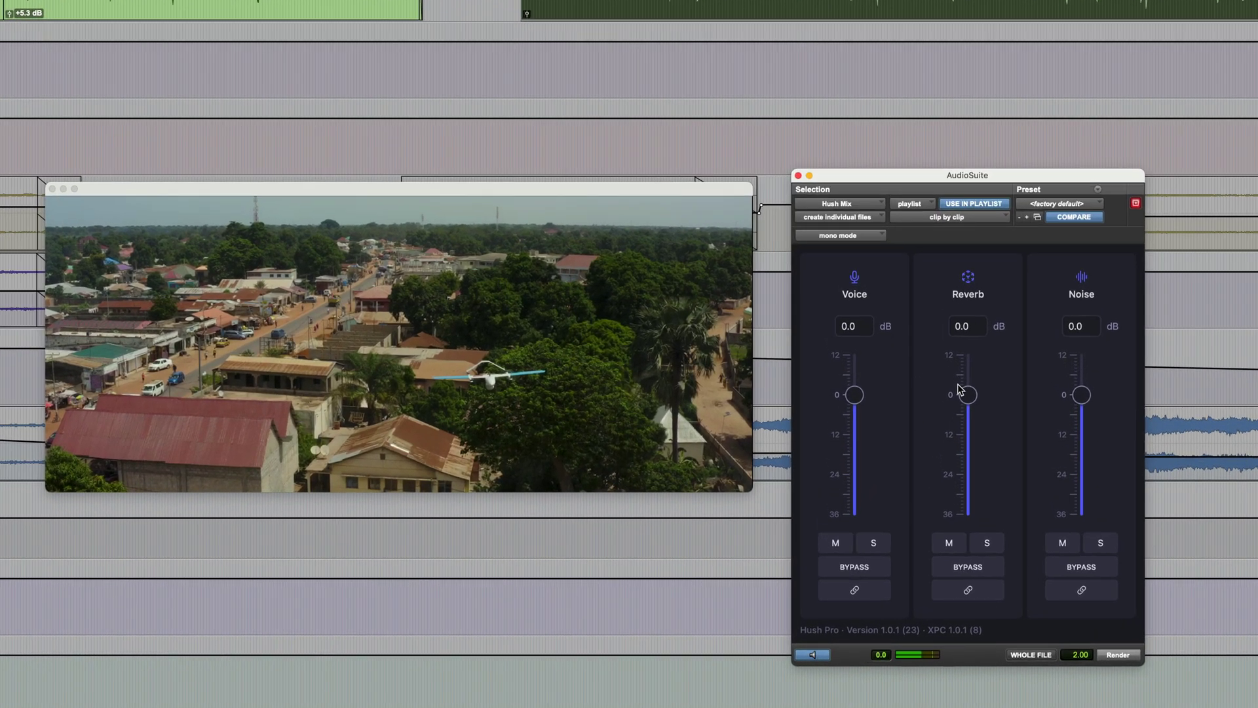
{"action": "left_click_drag", "start_coordinate": [959, 407], "coordinate": [969, 364]}
{"action": "mouse_move", "coordinate": [968, 361]}
{"action": "left_mouse_down"}
{"action": "mouse_move", "coordinate": [965, 445]}
{"action": "mouse_move", "coordinate": [968, 365]}
{"action": "left_mouse_up"}
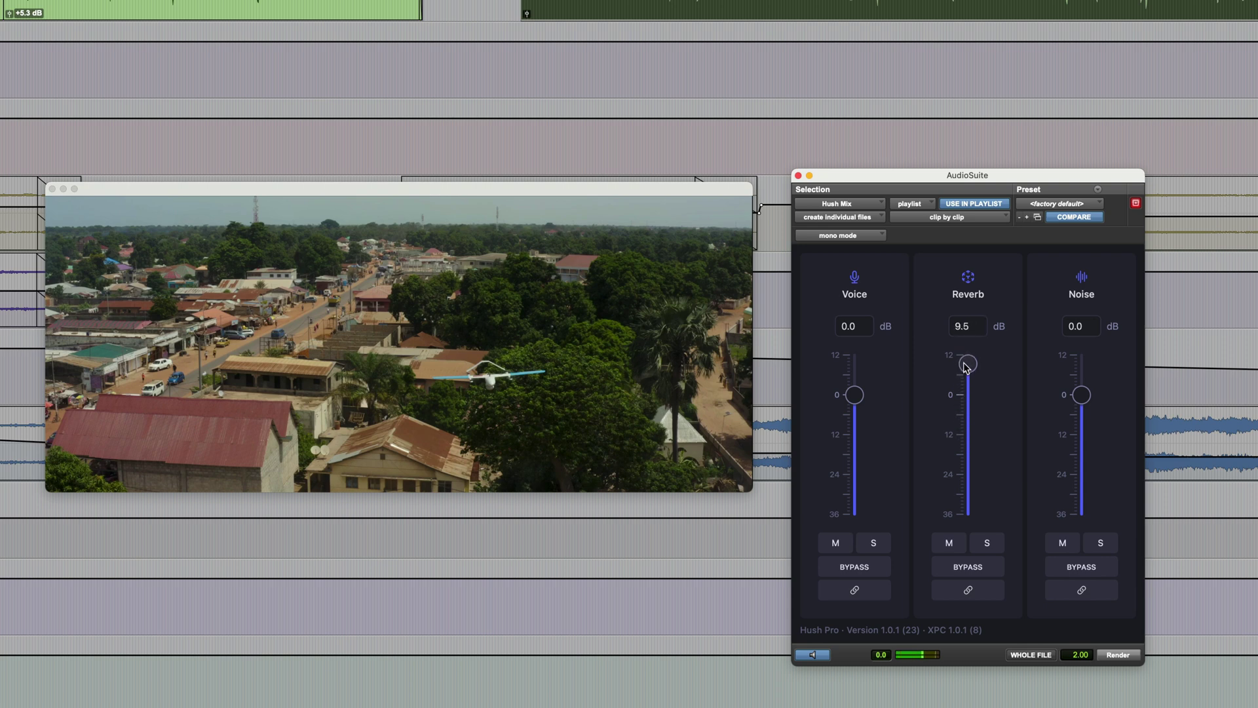
{"action": "left_click", "coordinate": [822, 656]}
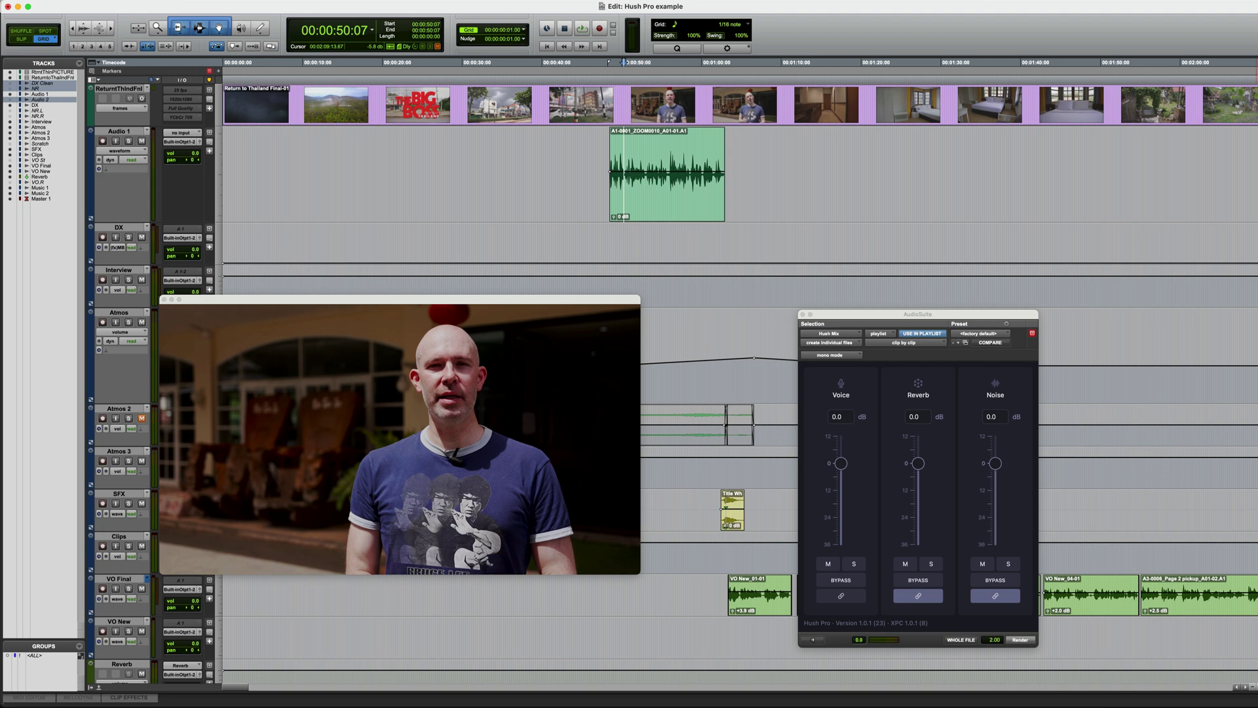
Play back the interview dialogue, then select the A1-0001_ZOOM0010 clip on Audio 1
{"action": "key", "text": "space"}
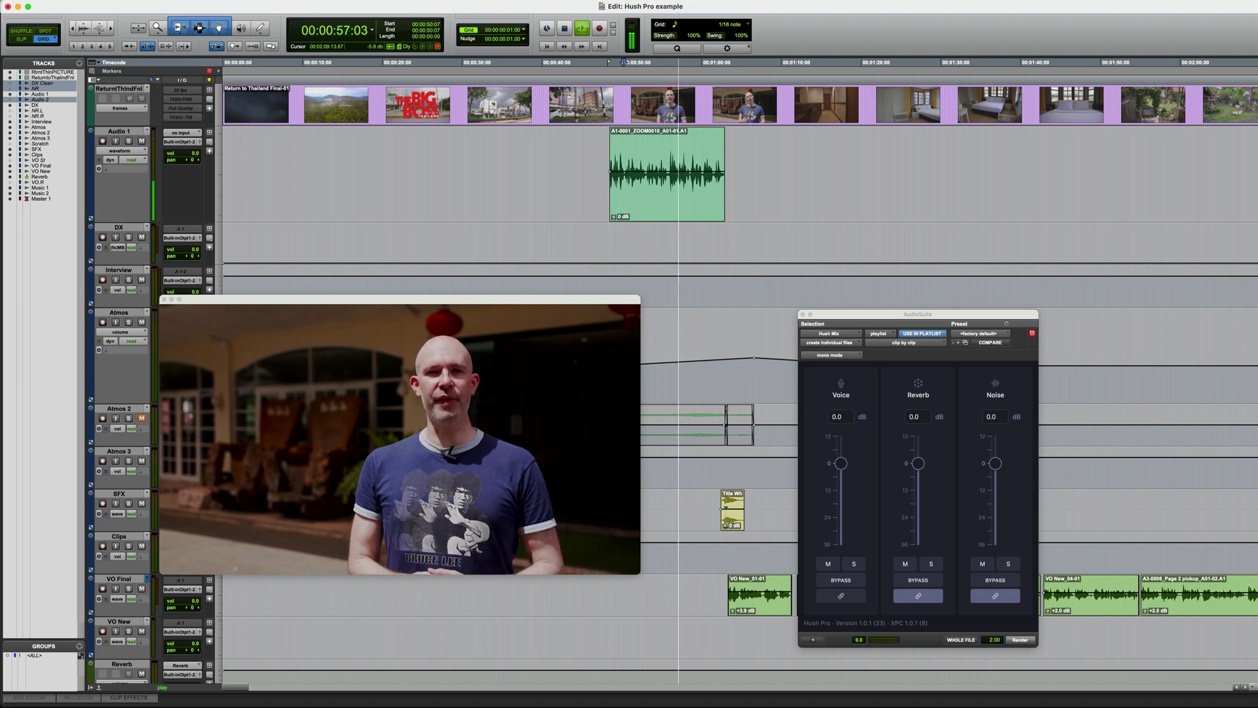
{"action": "key", "text": "space"}
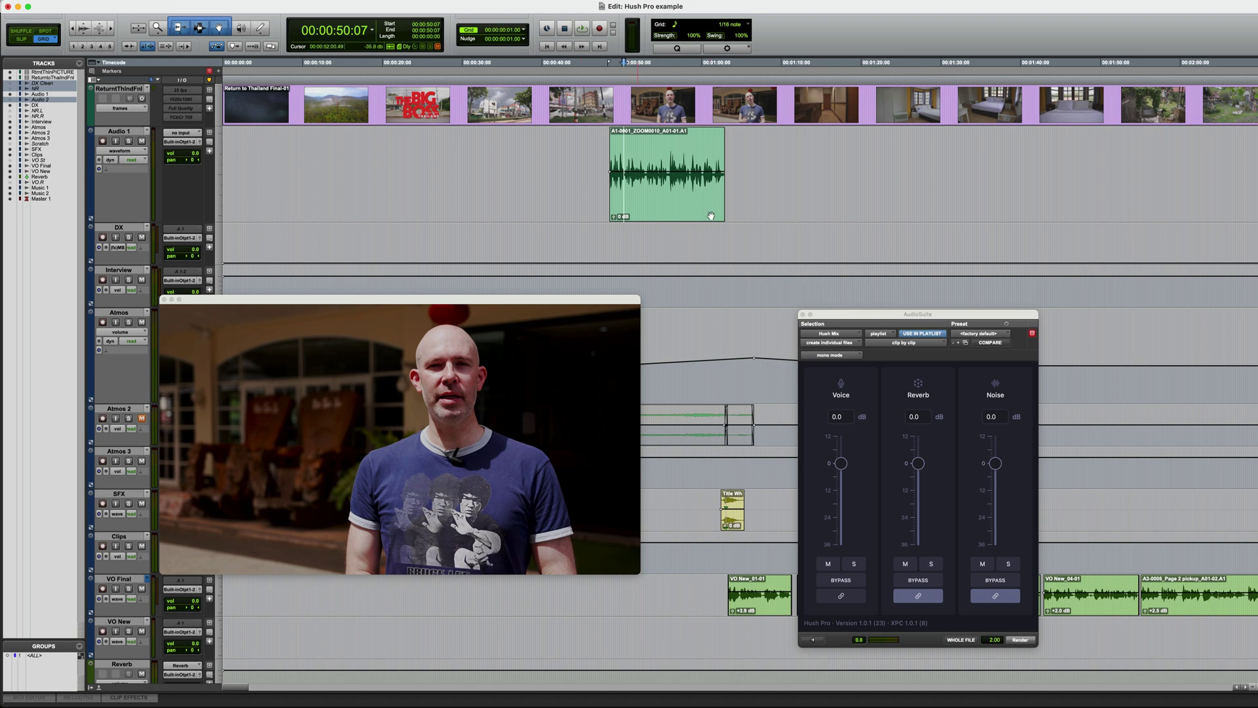
{"action": "left_click", "coordinate": [724, 210]}
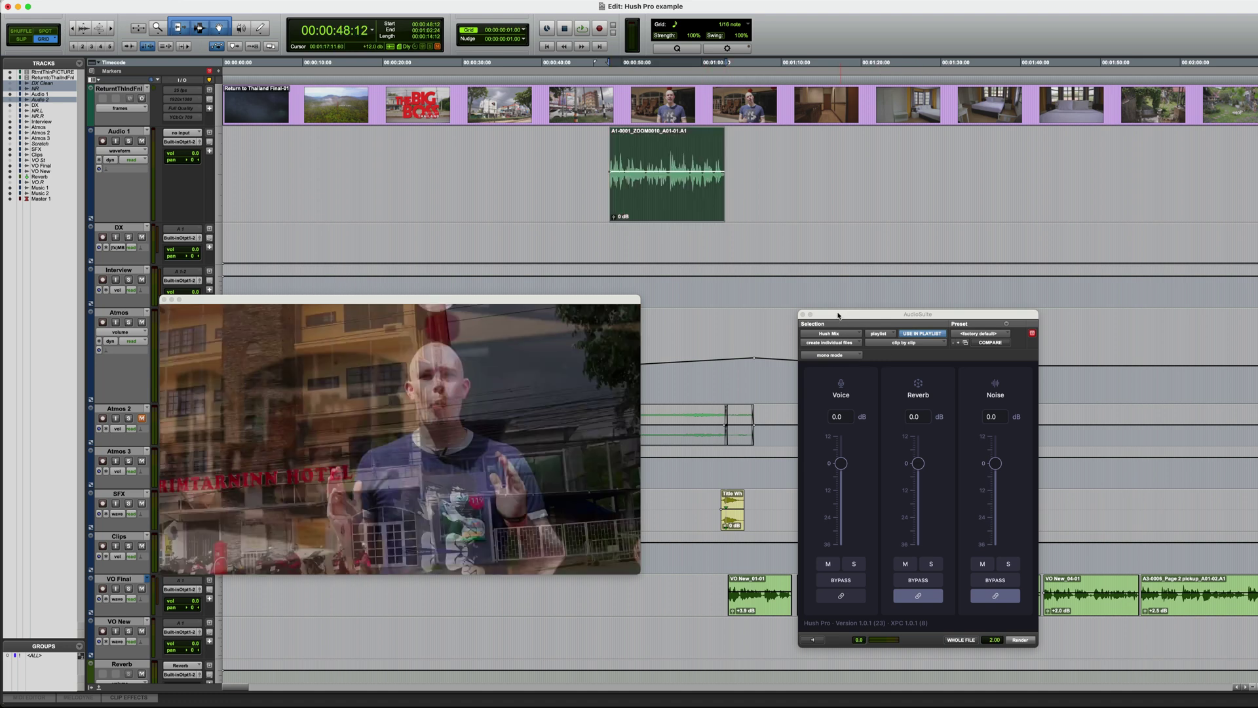
Render the interview clip through Hush Pro with Reverb unlinked and Noise at -13.4 dB, then play it back
{"action": "left_click_drag", "start_coordinate": [840, 317], "coordinate": [742, 258]}
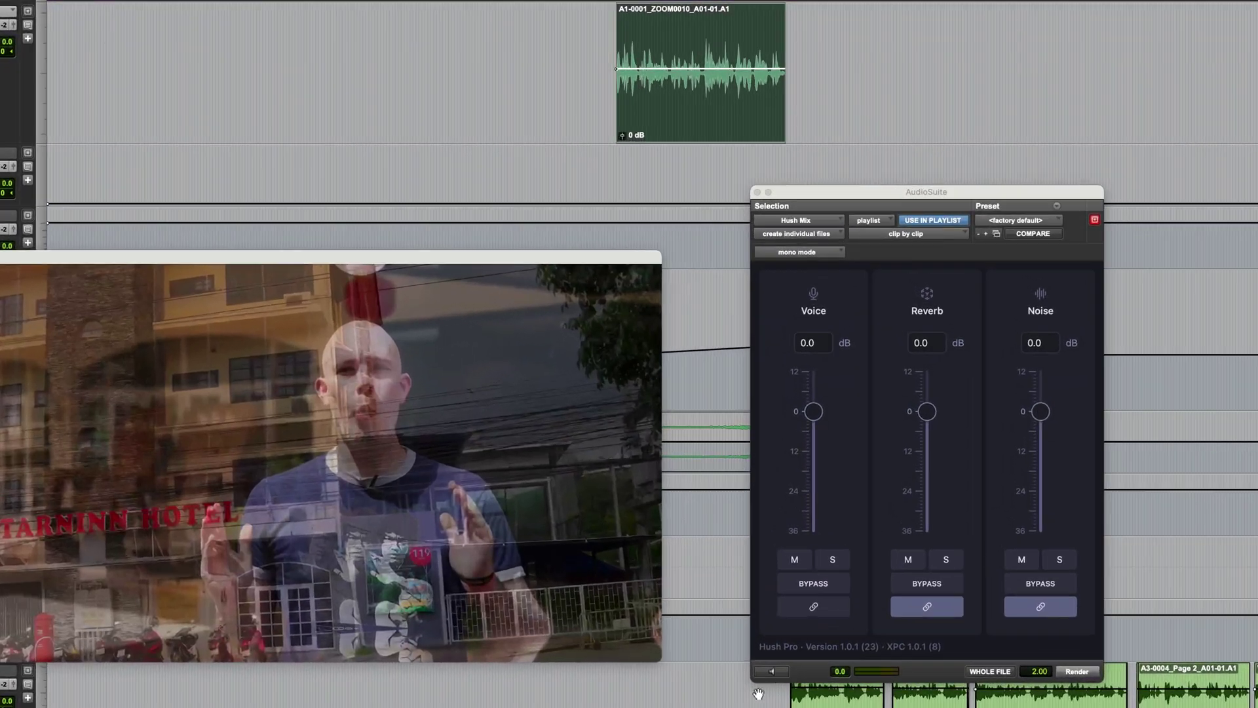
{"action": "left_click", "coordinate": [712, 580]}
{"action": "left_click", "coordinate": [936, 609]}
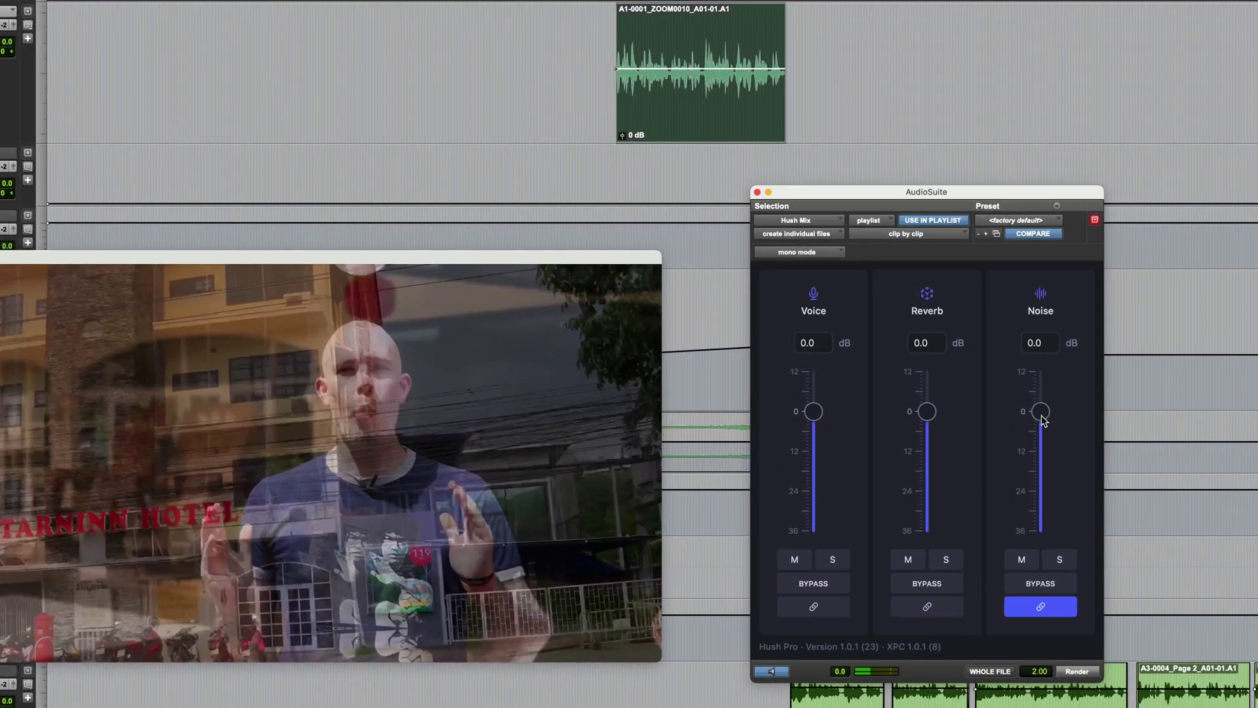
{"action": "left_click_drag", "start_coordinate": [1041, 412], "coordinate": [1037, 457]}
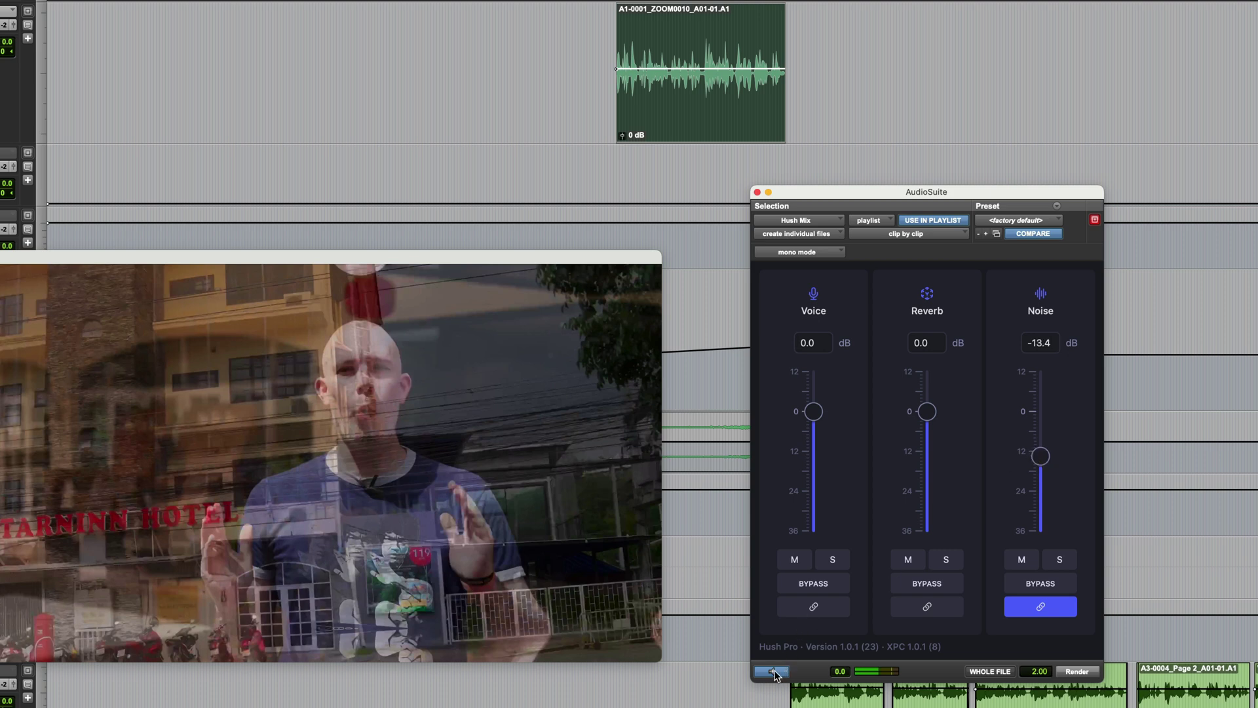
{"action": "left_click", "coordinate": [1079, 672]}
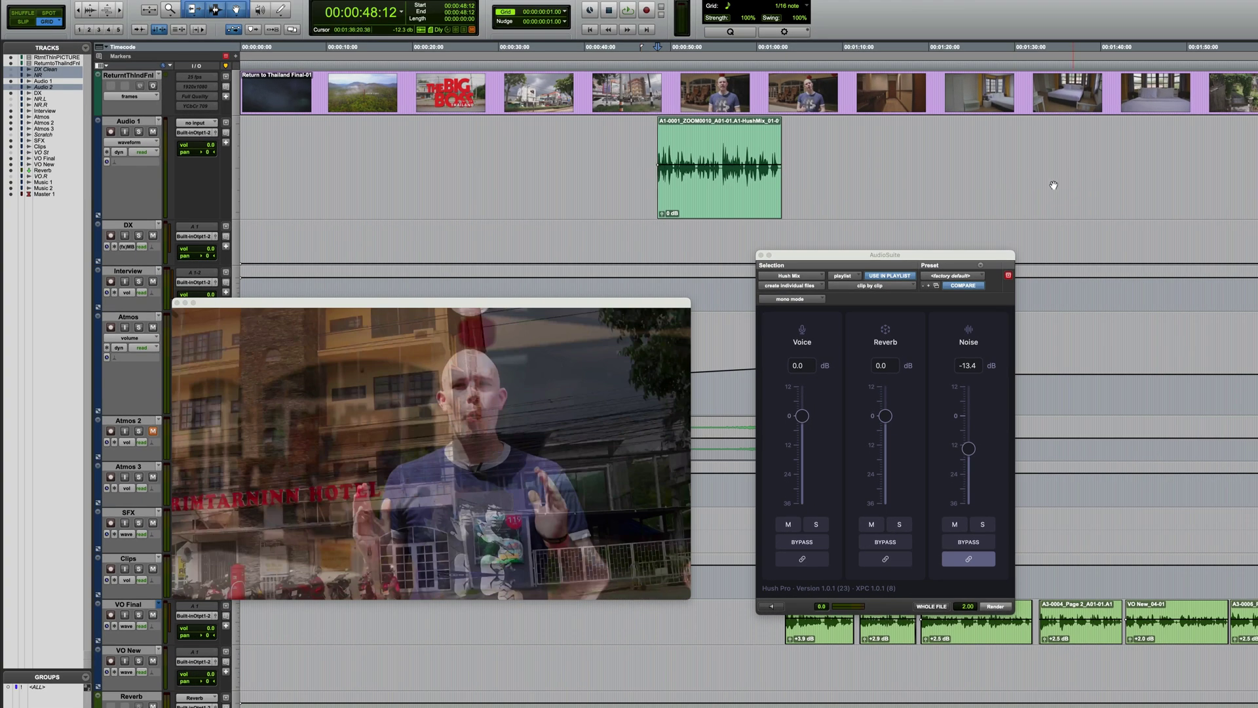
{"action": "key", "text": "space"}
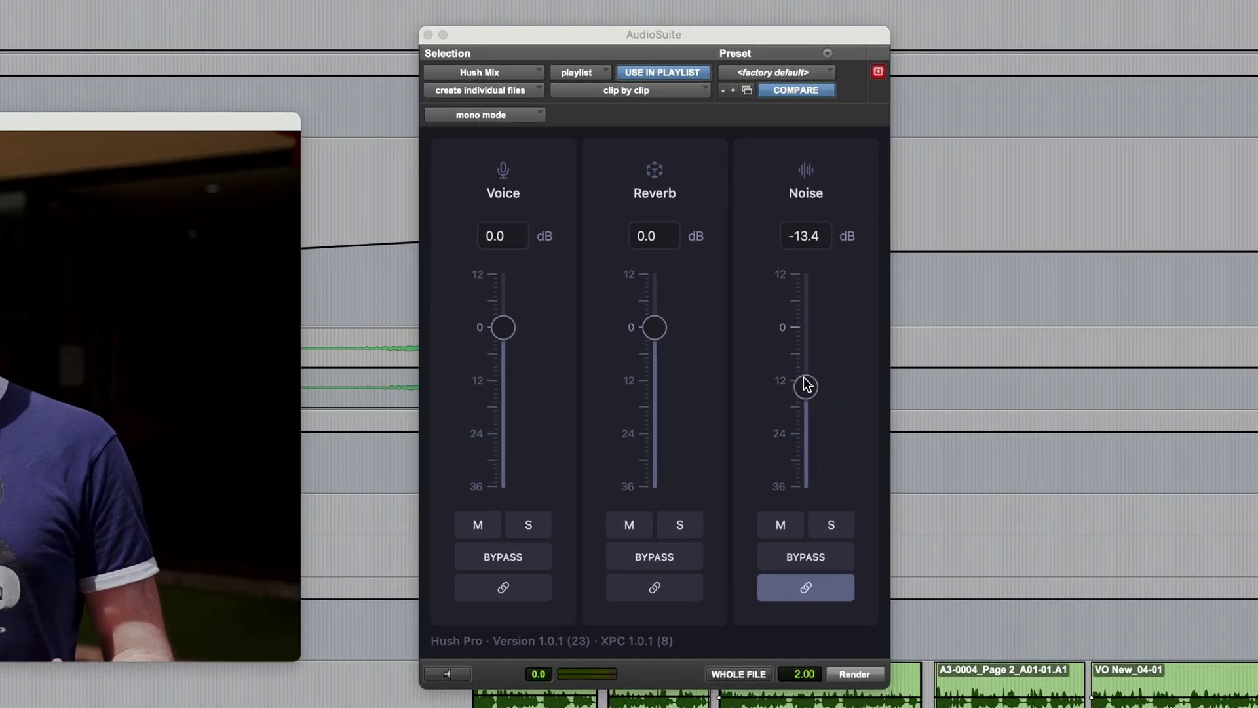
Reset Hush Pro's Noise to 0 dB and raise the Voice level to +5.2 dB
{"action": "left_click", "coordinate": [969, 448]}
{"action": "left_click", "coordinate": [812, 378], "text": "alt"}
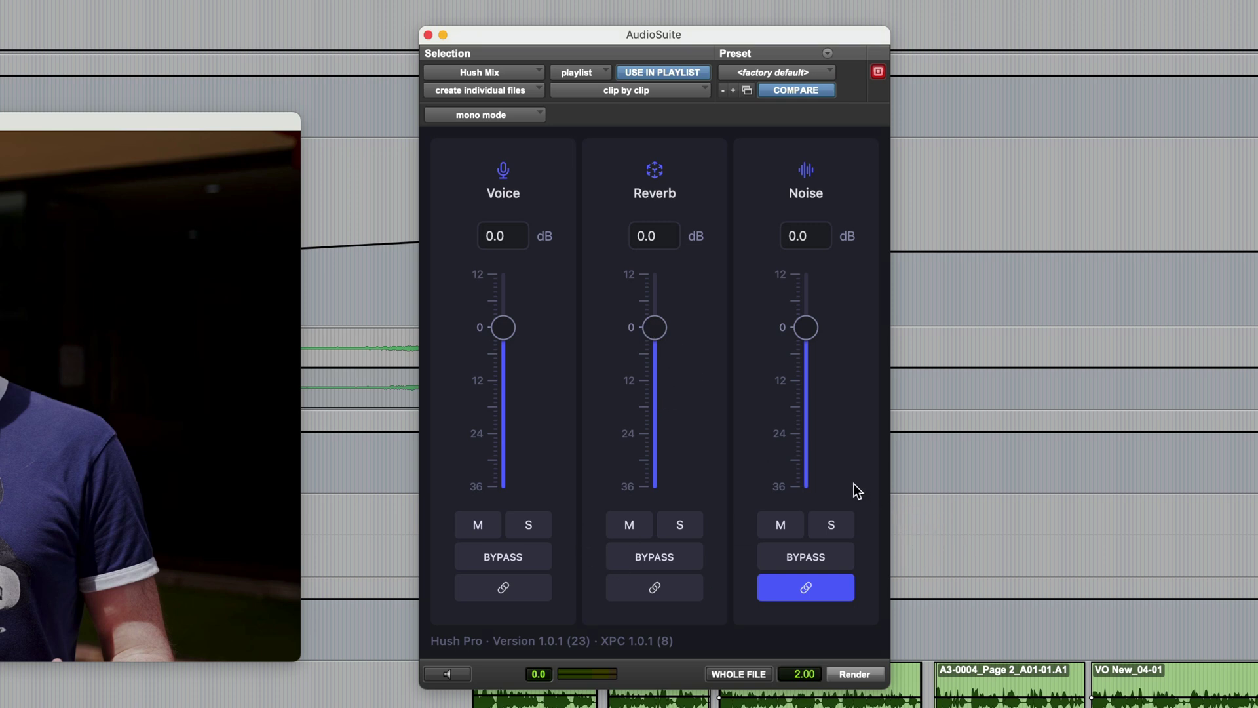
{"action": "left_click_drag", "start_coordinate": [507, 329], "coordinate": [504, 294]}
{"action": "double_click", "coordinate": [504, 295]}
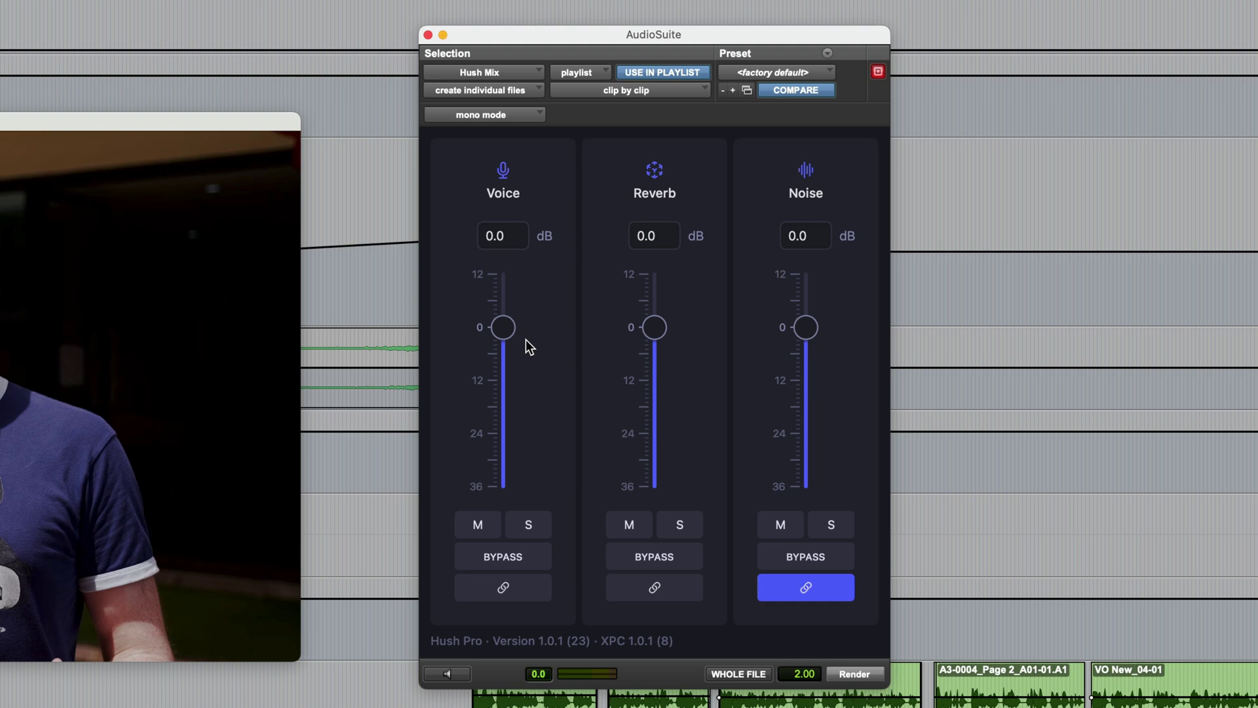
{"action": "left_click_drag", "start_coordinate": [503, 325], "coordinate": [502, 304]}
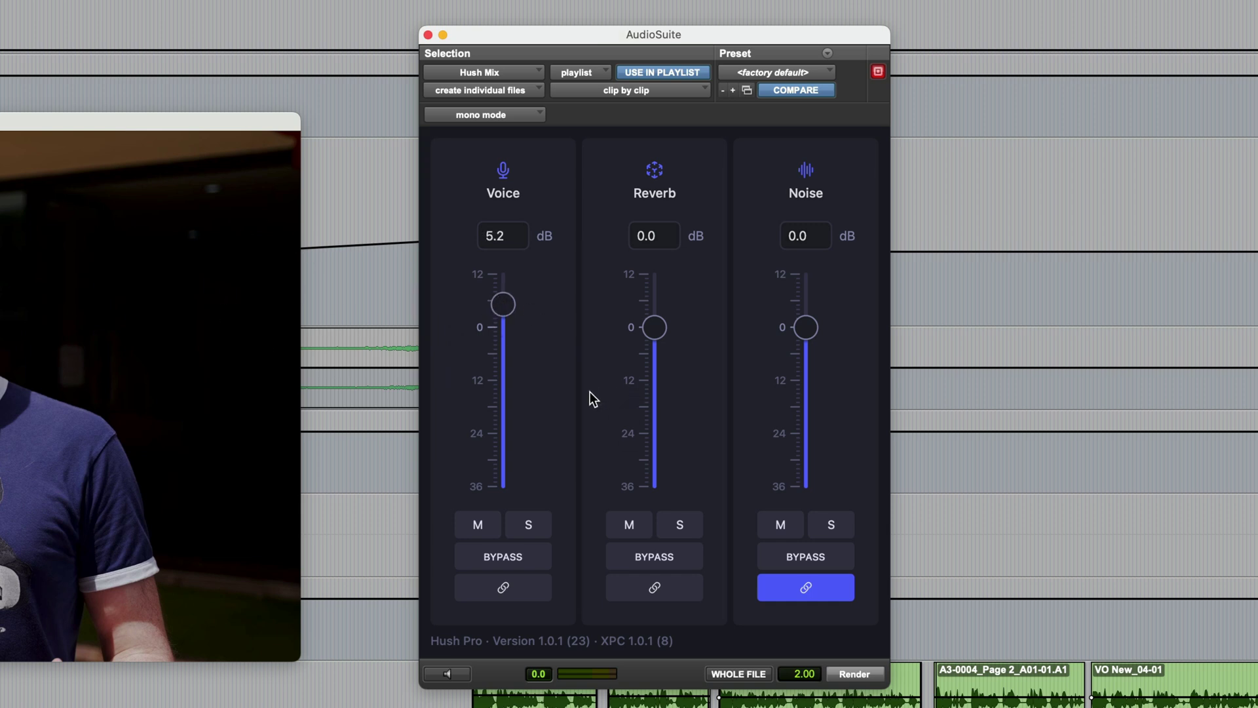